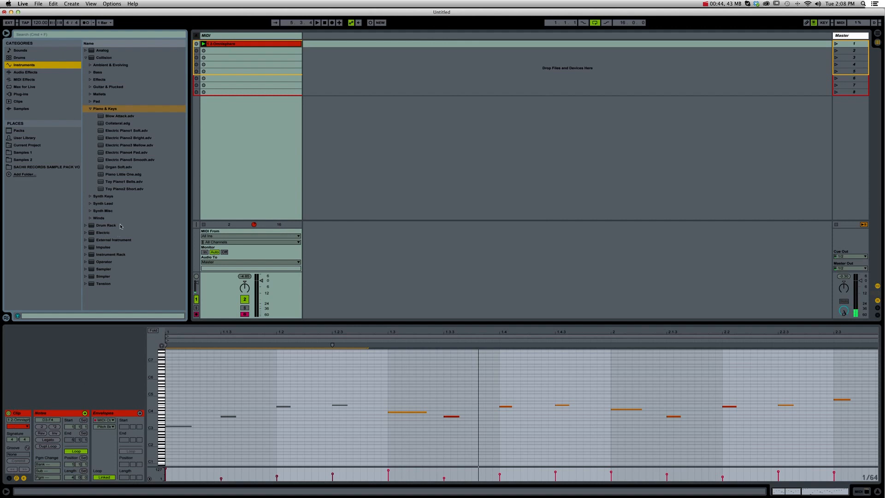
Collapse the Piano & Keys and Collision folders in the instrument browser
click(90, 108)
click(86, 57)
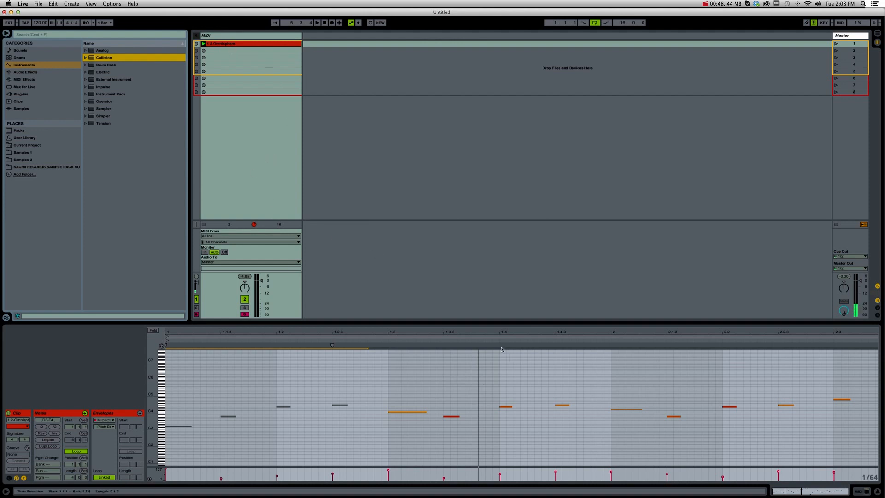
Switch between the MIDI track's device chain and the Omnisphere clip's notes, ending on the clip's notes
click(859, 492)
click(833, 492)
click(857, 491)
click(841, 493)
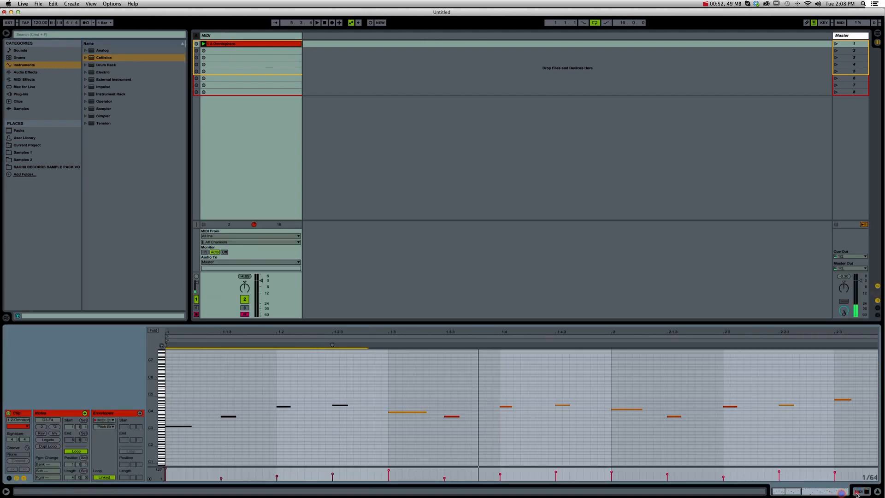
click(858, 491)
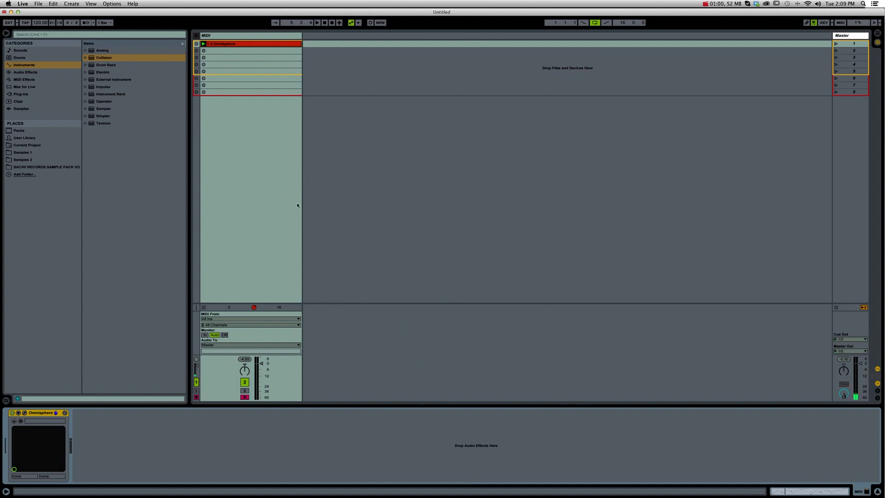
click(784, 493)
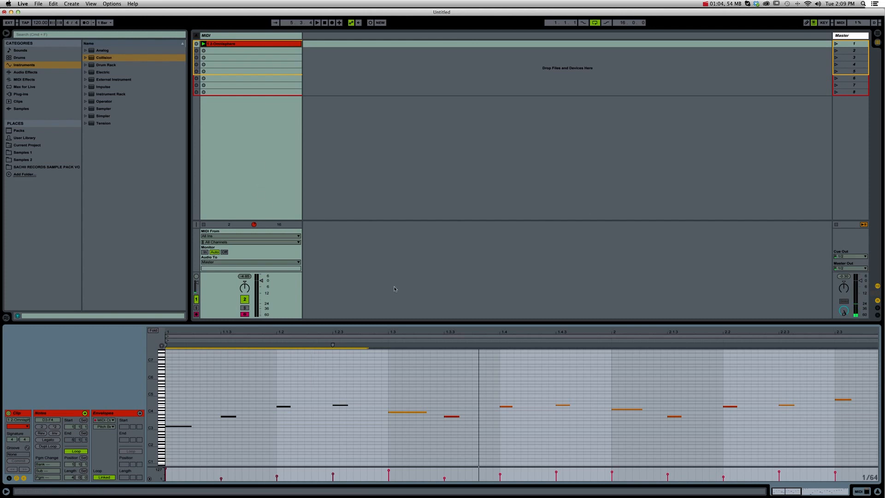
Compare an empty clip slot with the Omnisphere clip in the detail view while adjusting the view's height
click(242, 58)
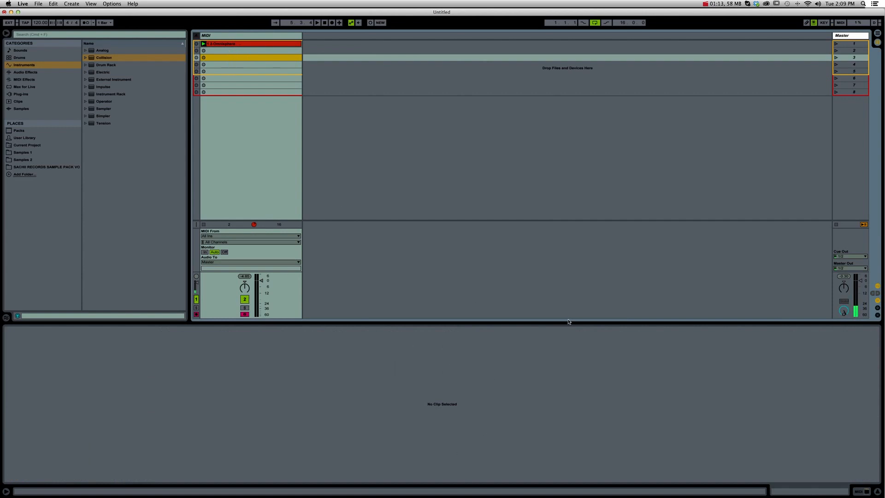
drag(566, 323, 566, 371)
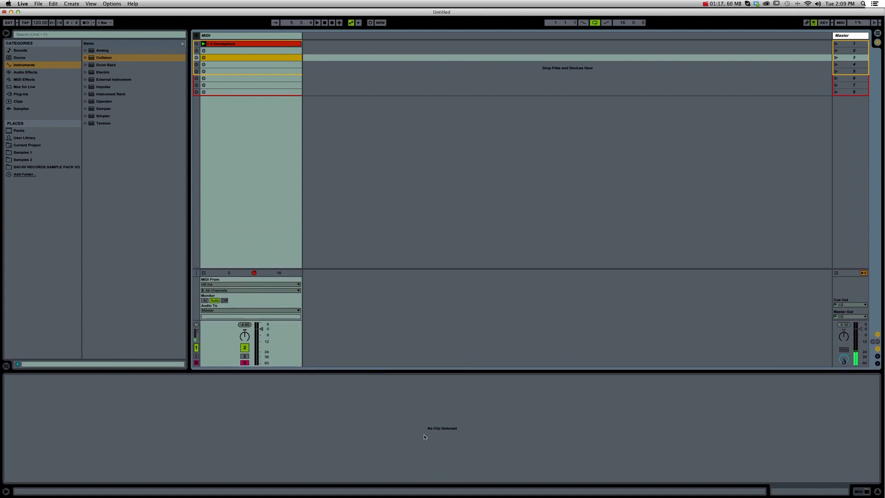
click(228, 43)
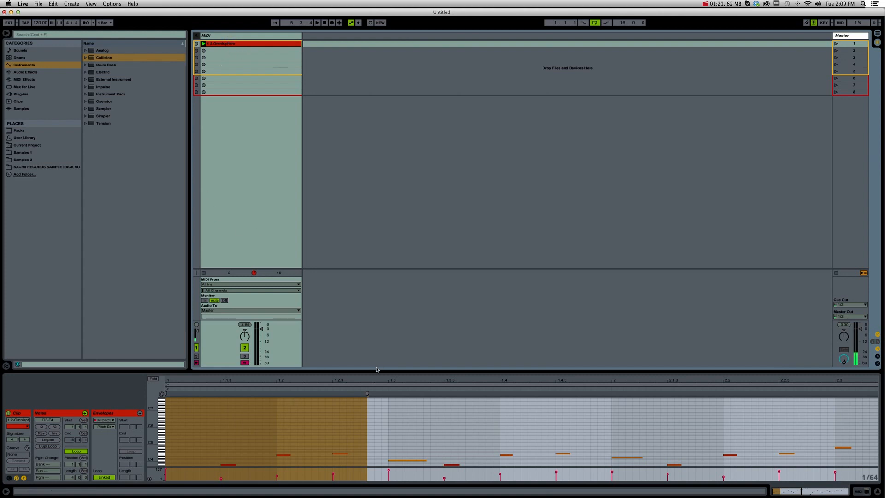
drag(376, 370, 376, 362)
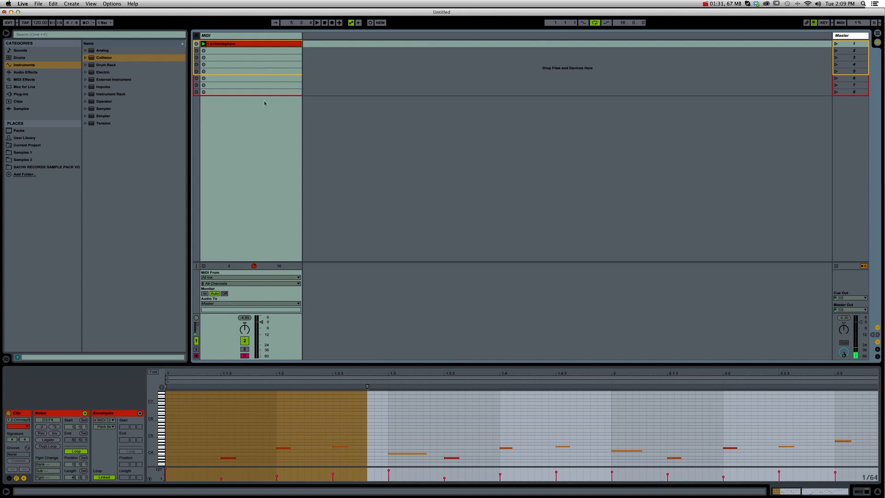
drag(527, 364, 525, 350)
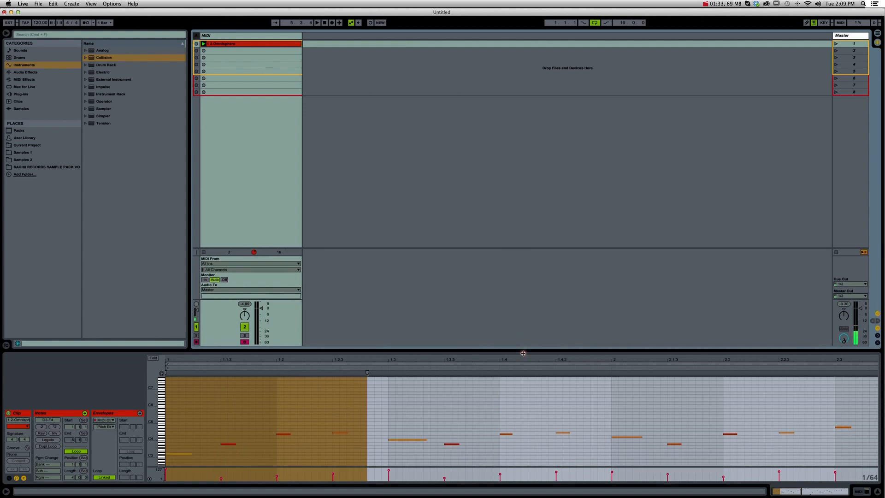
Insert an audio track and load Percussion Loop 2 from the Sachi Records sample pack into its first slot
right_click(389, 108)
click(422, 115)
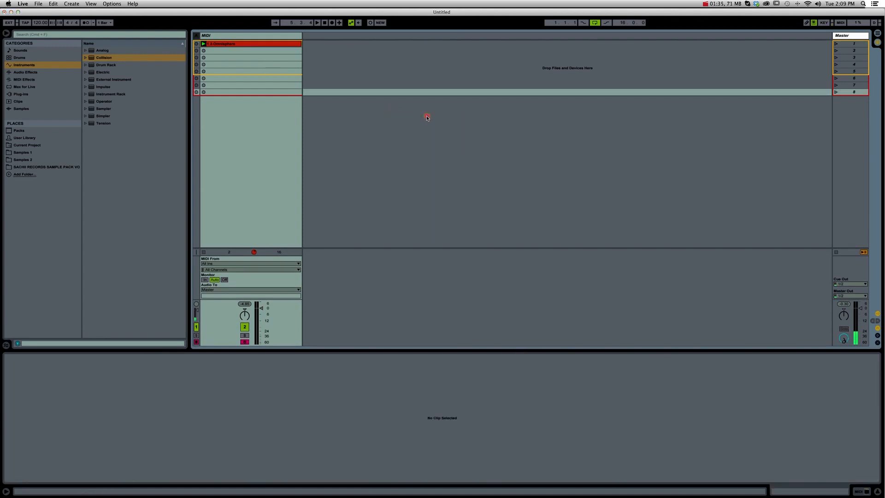
click(52, 167)
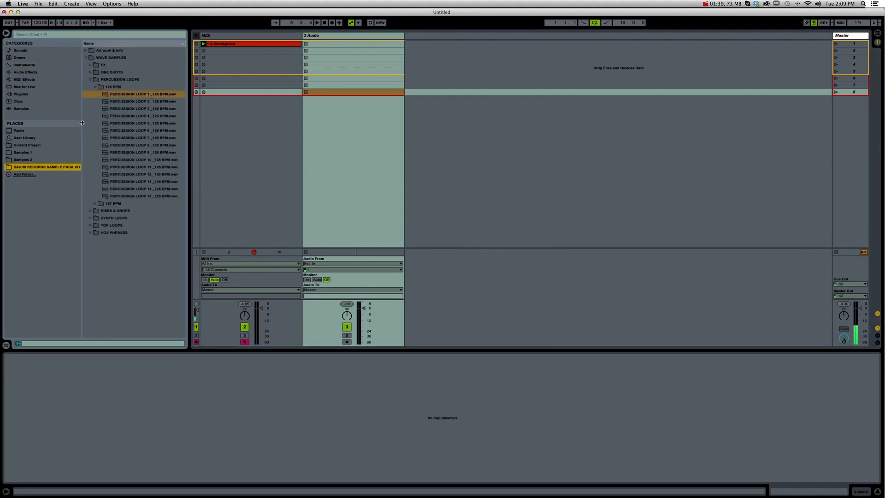
drag(83, 123, 93, 123)
click(112, 103)
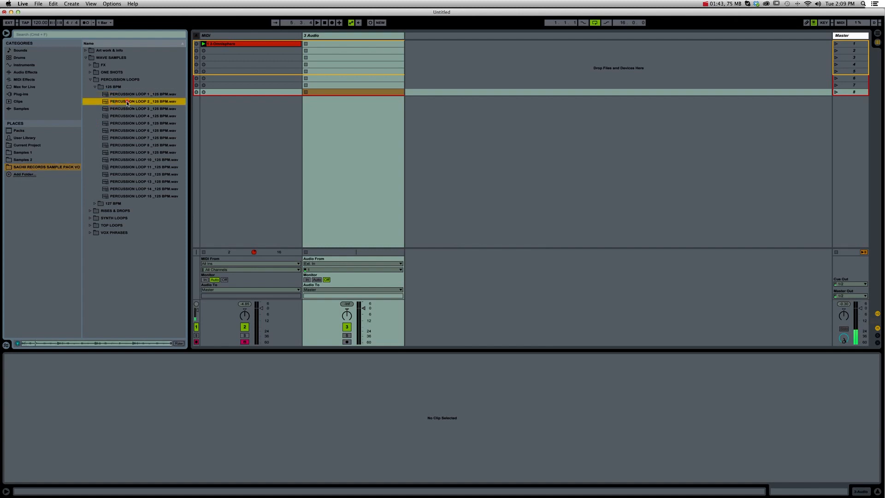
drag(127, 103, 355, 44)
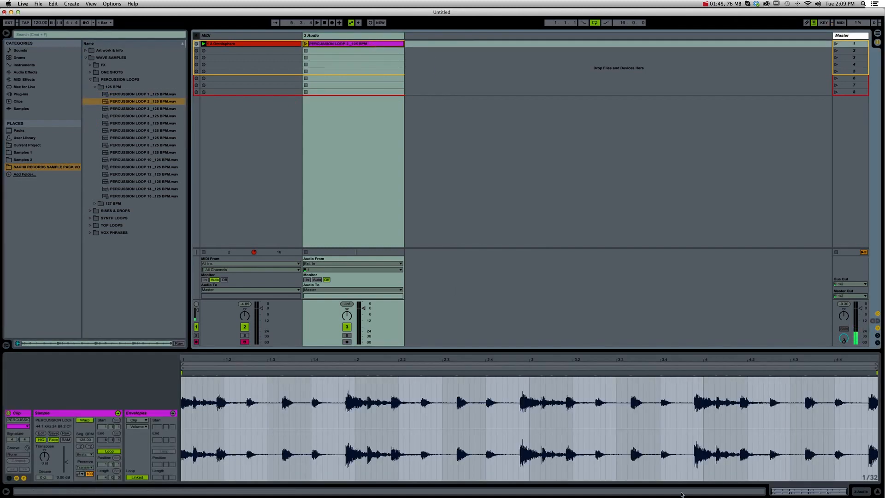
Show the audio track's device chain and list the audio effects available for it
drag(452, 351, 452, 365)
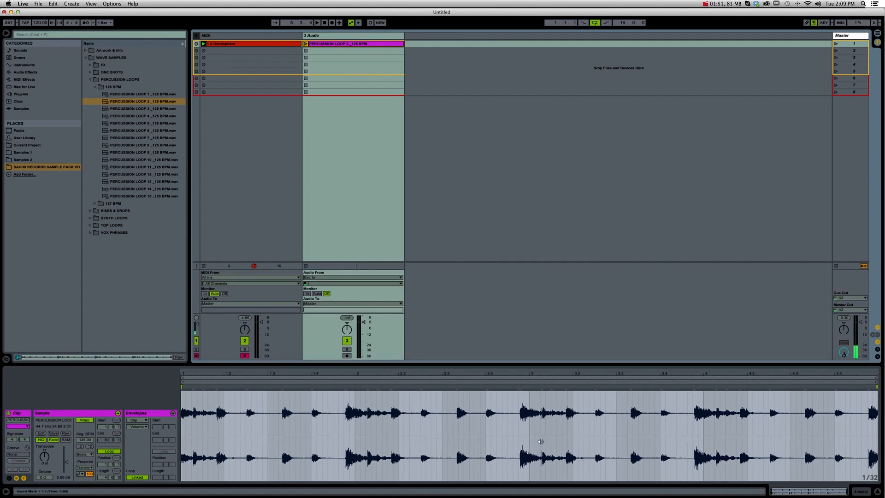
click(865, 492)
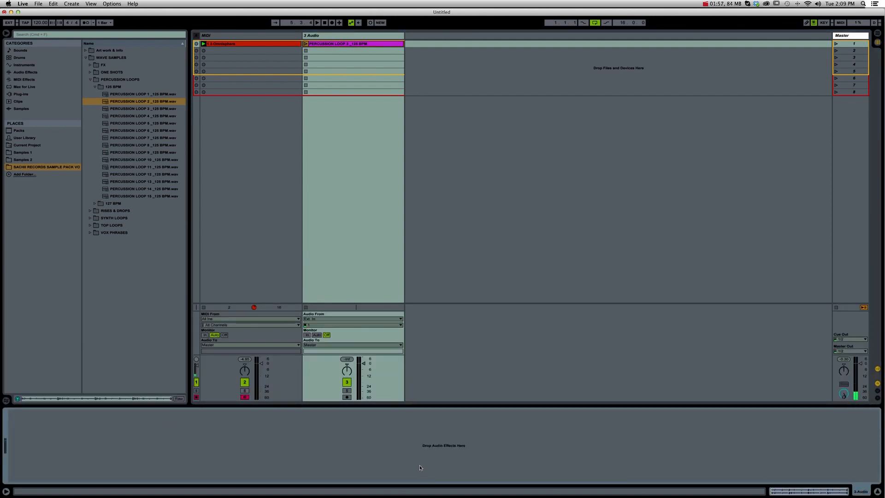
click(29, 72)
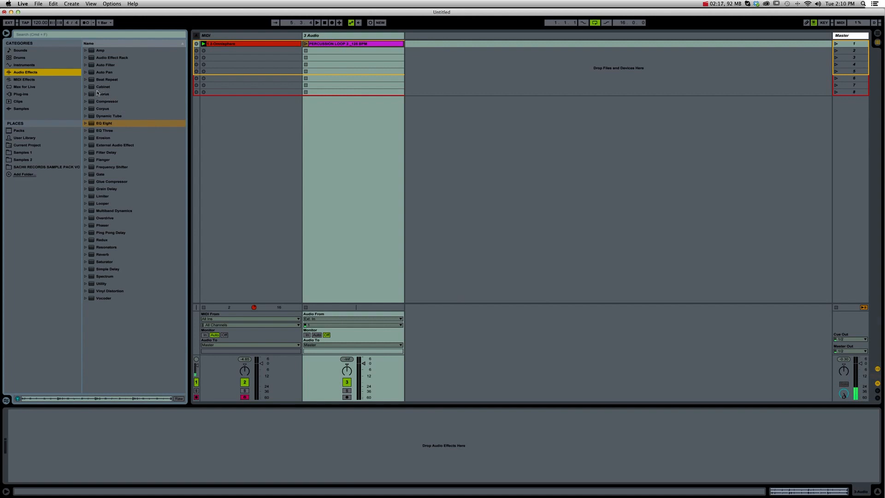
Browse the VST plug-ins, including the WaveShell-VST 9.2 list, and collapse the folders again
click(39, 95)
click(87, 59)
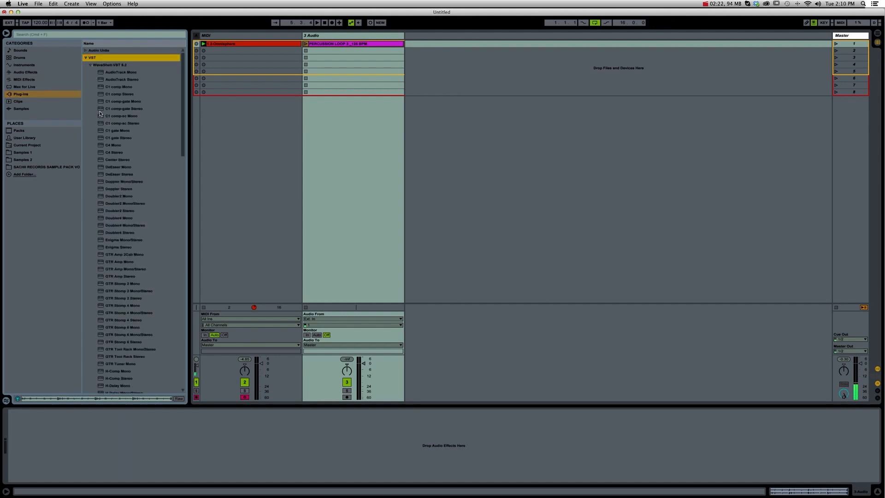
scroll(89, 72, down, 12)
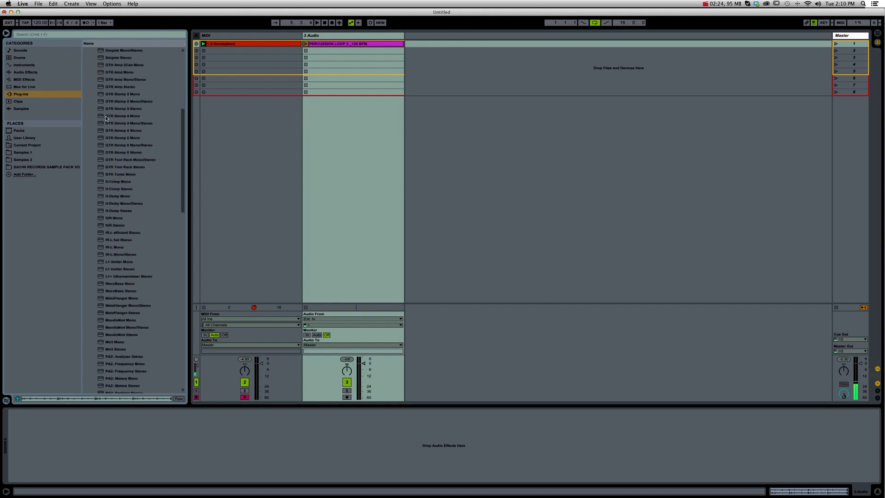
scroll(102, 123, down, 10)
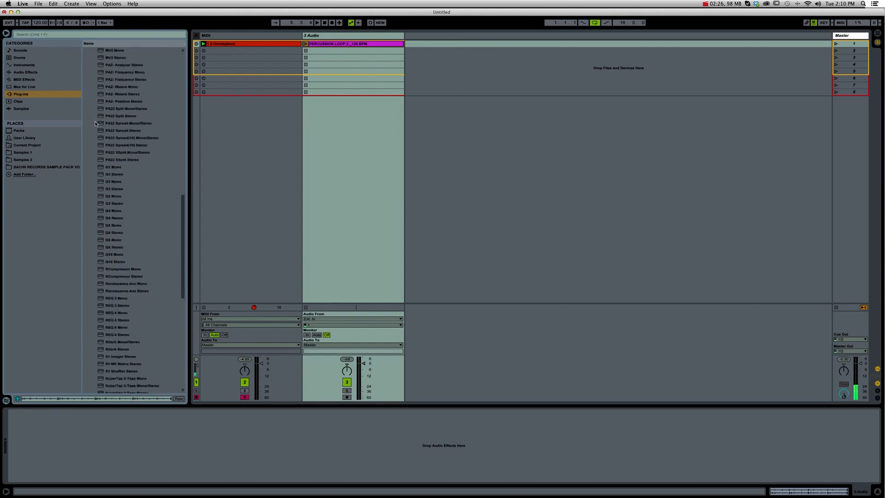
scroll(96, 125, down, 6)
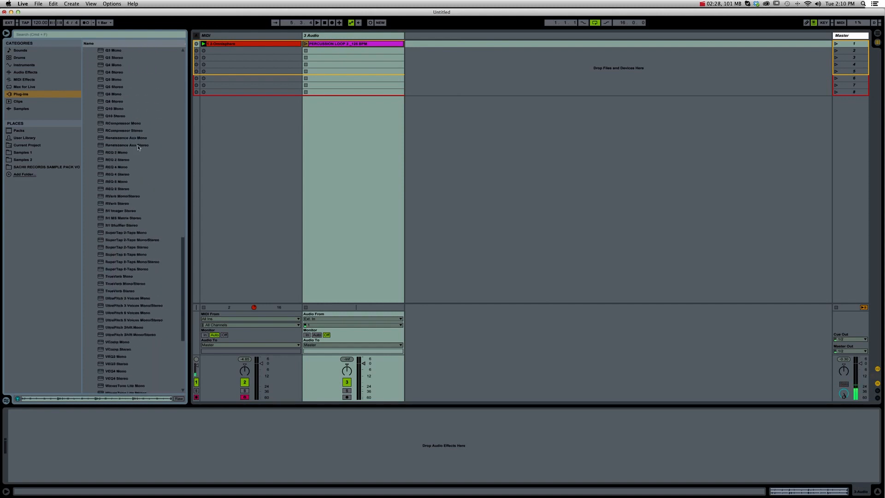
scroll(150, 154, up, 1)
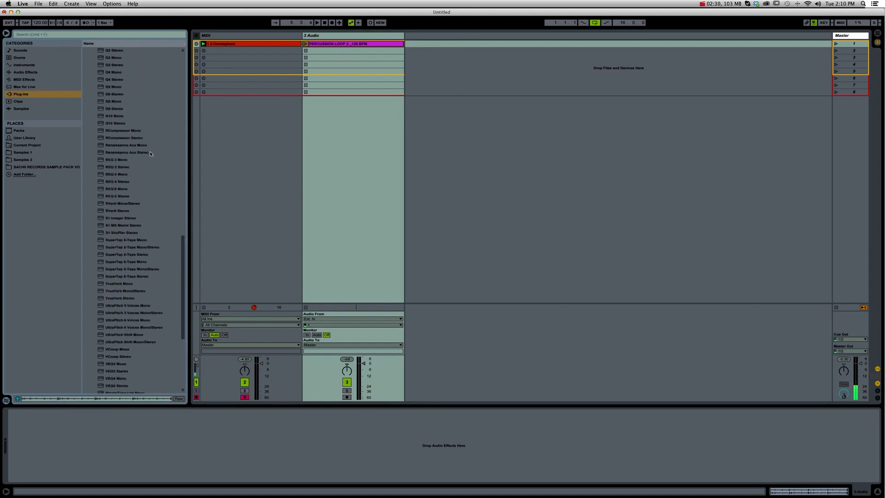
scroll(150, 151, up, 12)
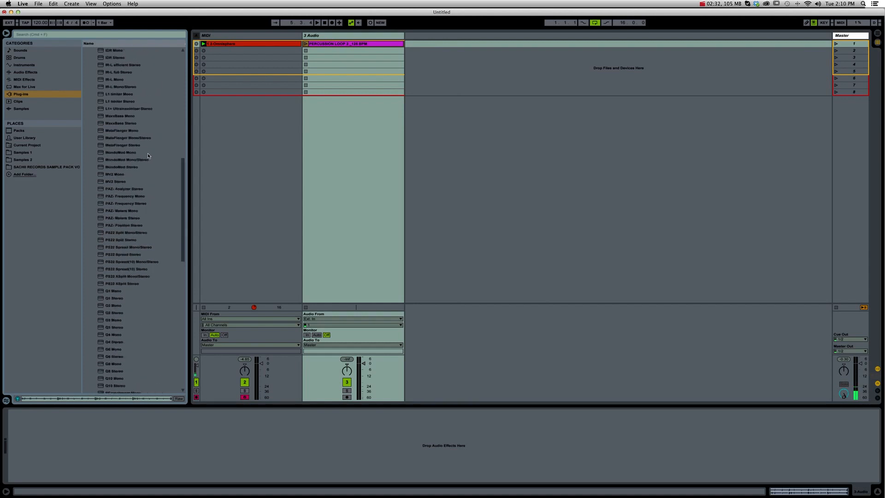
scroll(148, 156, up, 14)
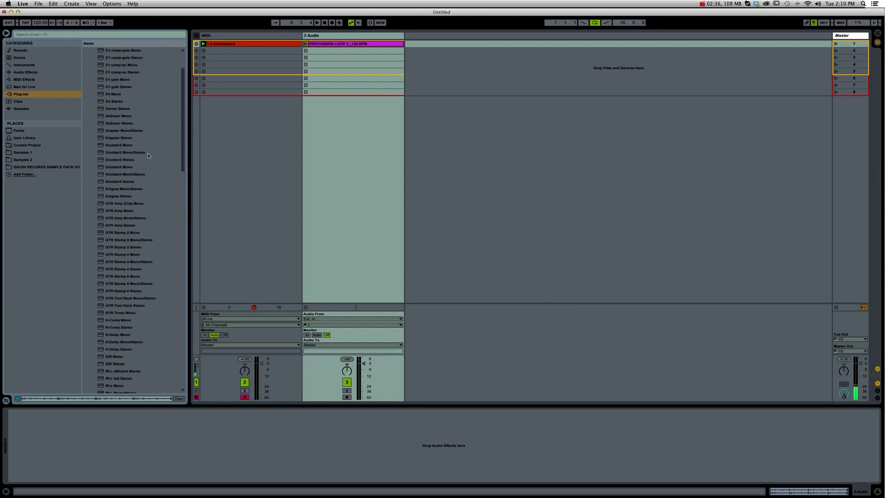
scroll(148, 156, up, 3)
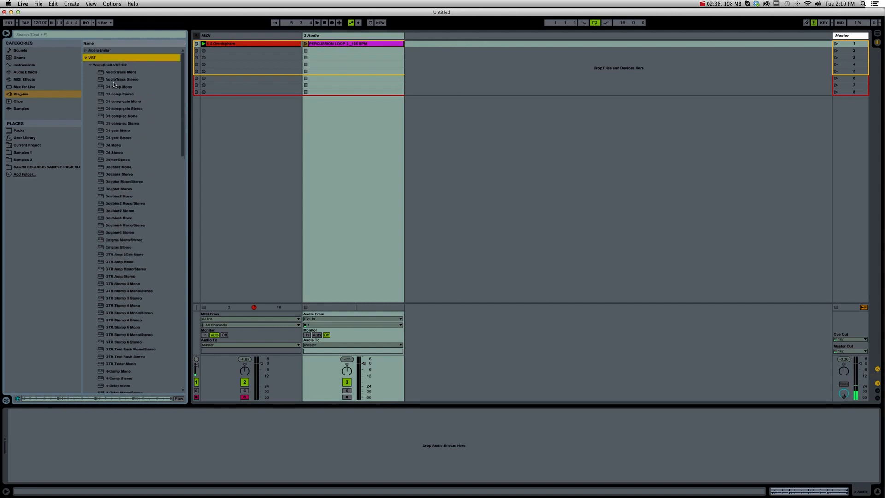
click(90, 65)
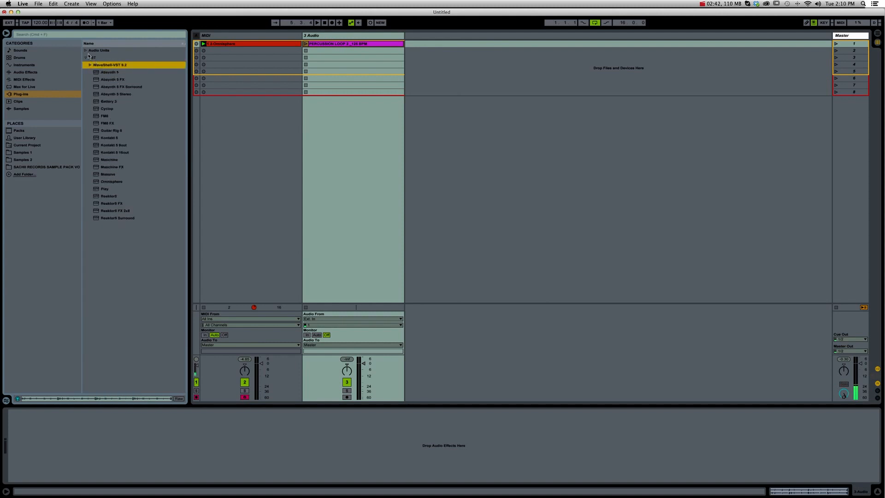
click(85, 57)
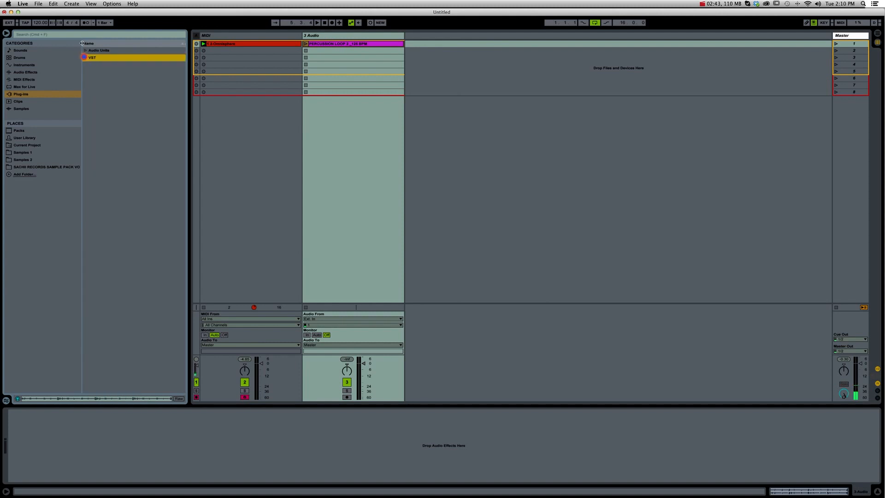
Delete the audio track that holds the percussion loop
click(346, 35)
key(BackSpace)
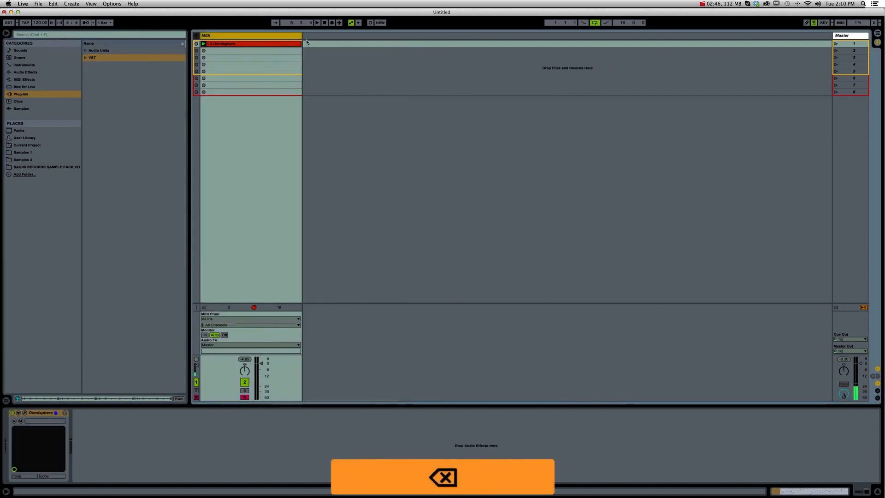
Examine the Omnisphere clip's notes across four bars and compare them with an empty clip slot
double_click(290, 43)
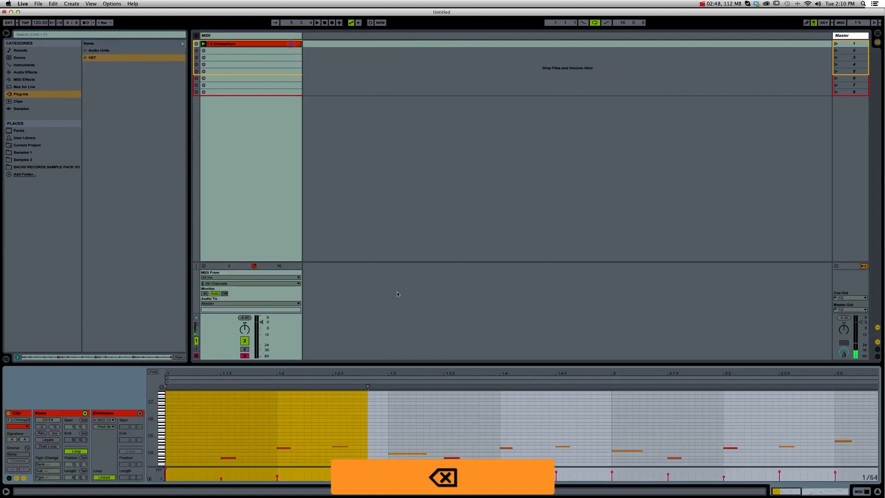
mouse_move(419, 372)
mouse_down()
mouse_move(420, 361)
mouse_move(419, 369)
mouse_up()
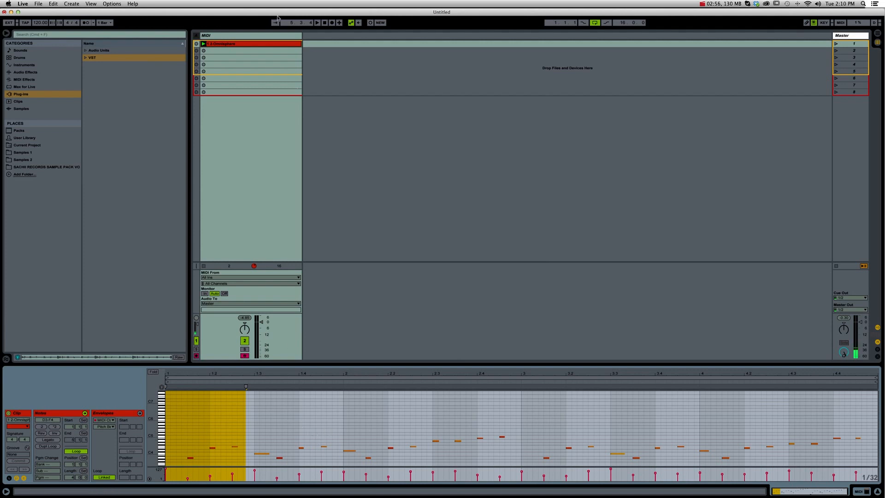
click(285, 51)
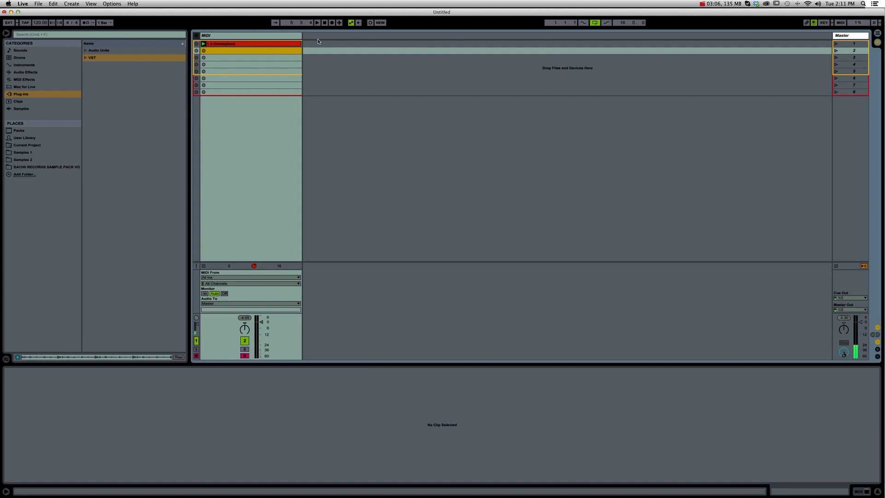
click(253, 43)
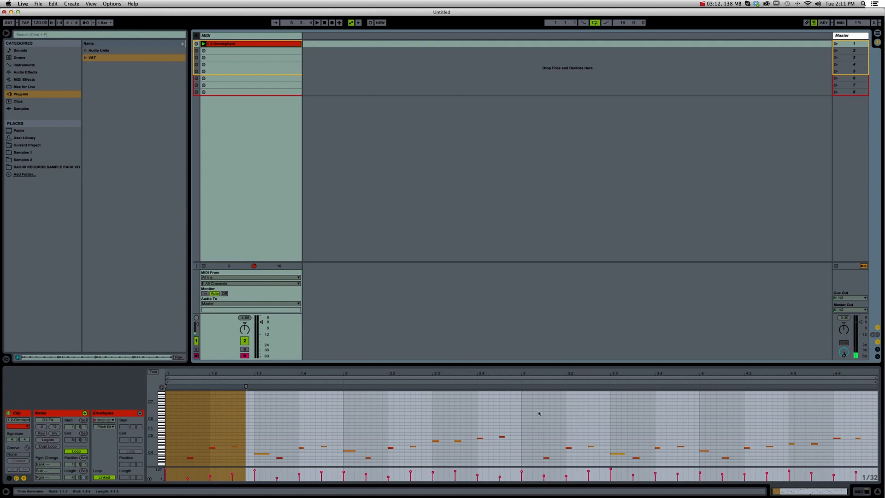
Select the first three notes of the Omnisphere clip in the note editor
click(525, 376)
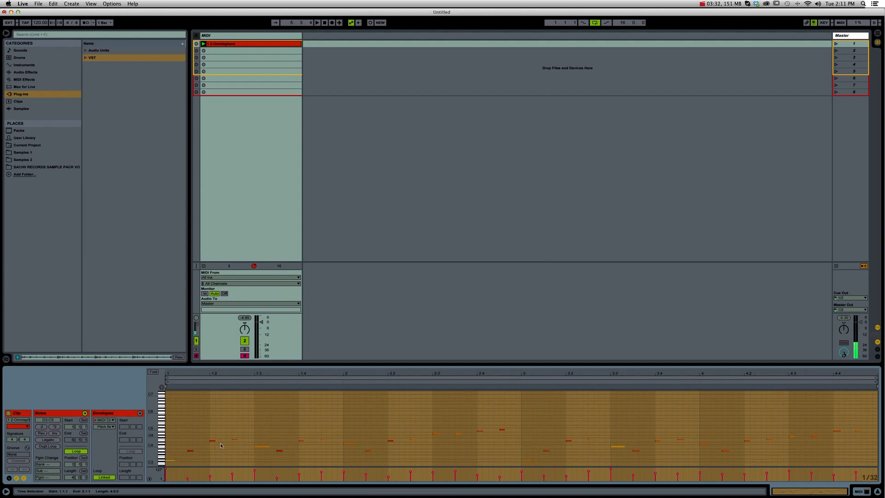
scroll(159, 445, down, 4)
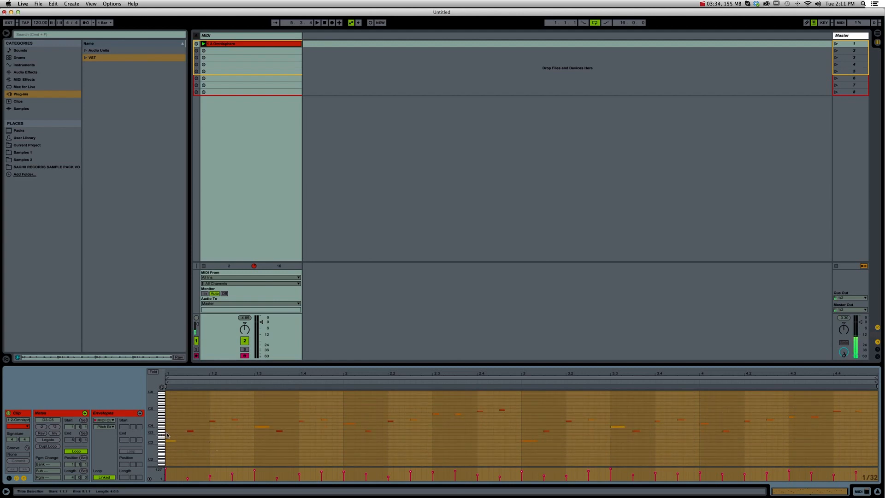
click(175, 441)
click(197, 434)
drag(218, 411, 163, 451)
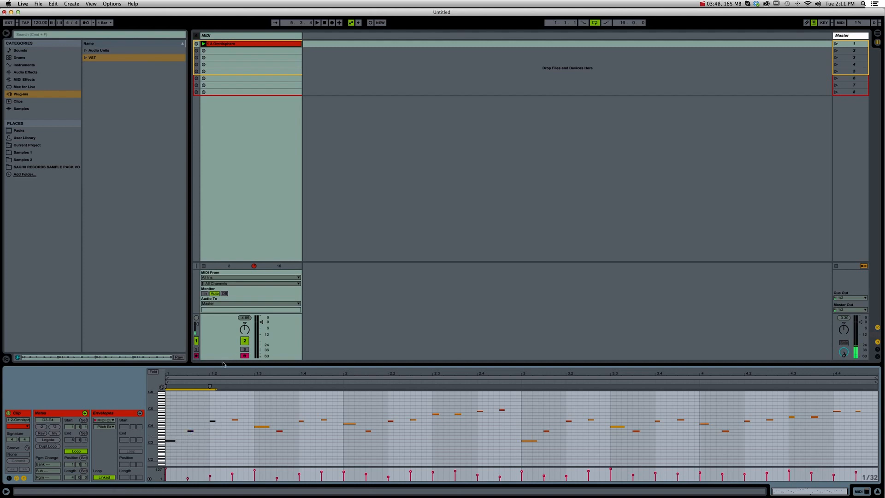
Enlarge the note editor's height and zoom in on the Omnisphere clip's opening notes
click(229, 283)
drag(223, 365, 240, 282)
drag(180, 290, 180, 329)
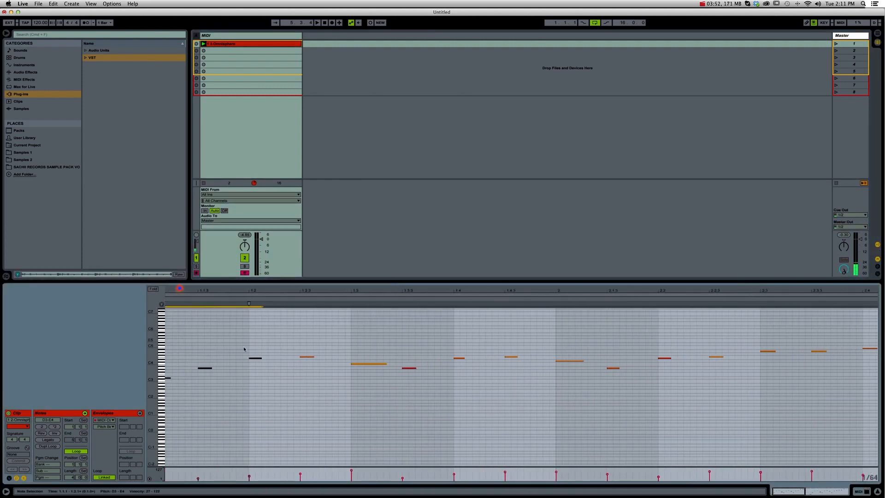
Apply Legato to the Omnisphere clip's first three notes and undo it
scroll(287, 417, left, 2)
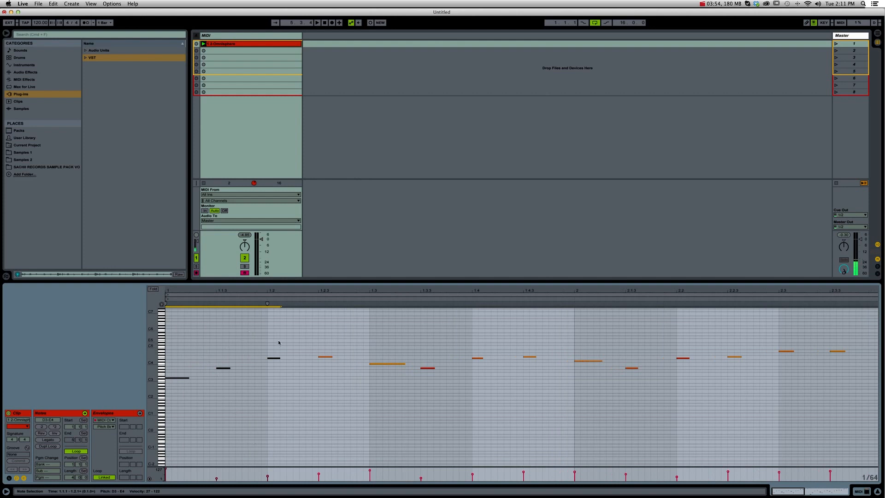
drag(278, 342, 168, 422)
click(53, 440)
key(super+z)
Move the clip's second note slightly earlier and lower in pitch, and select the first two notes
click(223, 356)
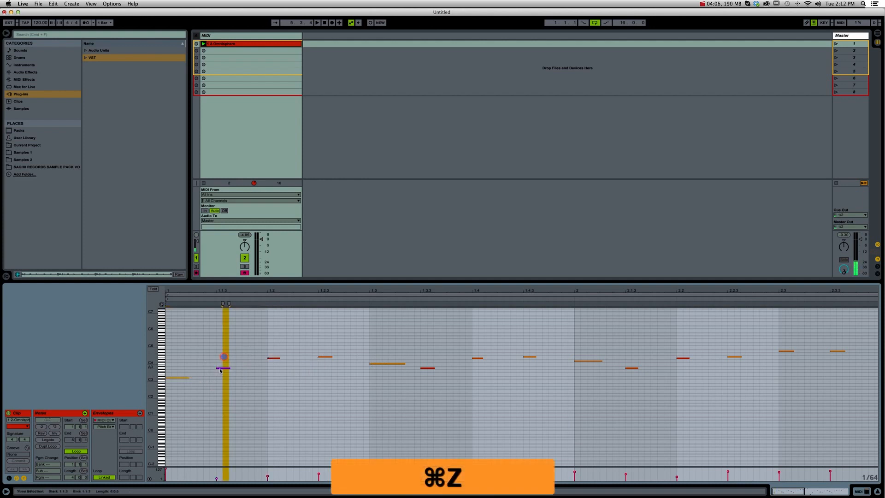
mouse_move(220, 370)
mouse_down()
mouse_move(196, 372)
mouse_move(209, 372)
mouse_move(165, 405)
mouse_up()
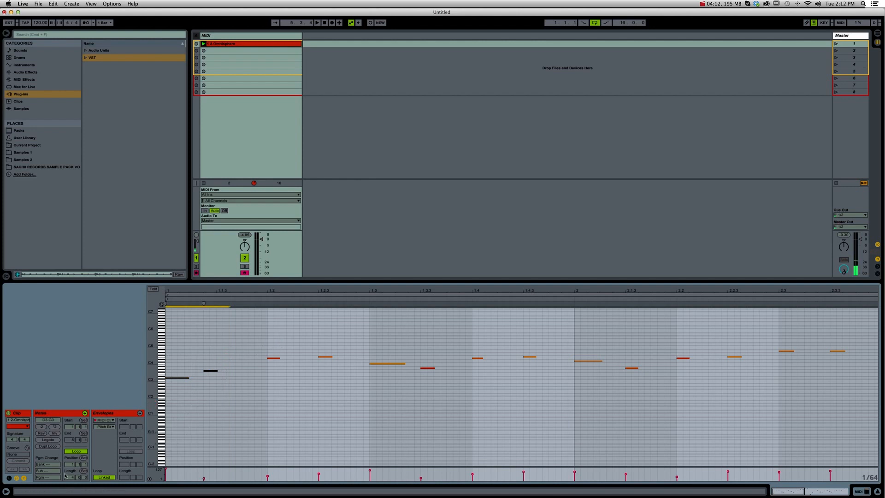
drag(237, 349, 165, 401)
Select the clip's whole loop range and successive small groups of notes from the clip's start to beat 2.2
click(321, 294)
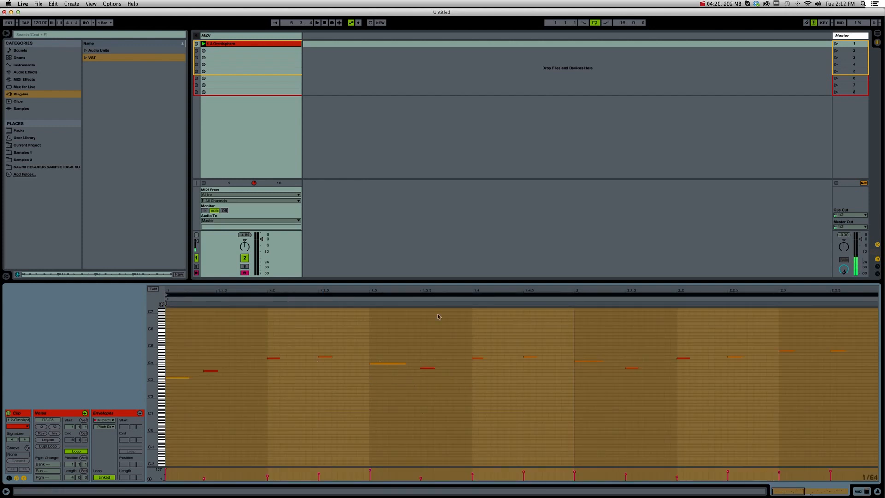
click(343, 381)
click(255, 358)
drag(251, 349, 166, 406)
drag(277, 334, 345, 400)
drag(363, 332, 469, 410)
drag(443, 345, 556, 388)
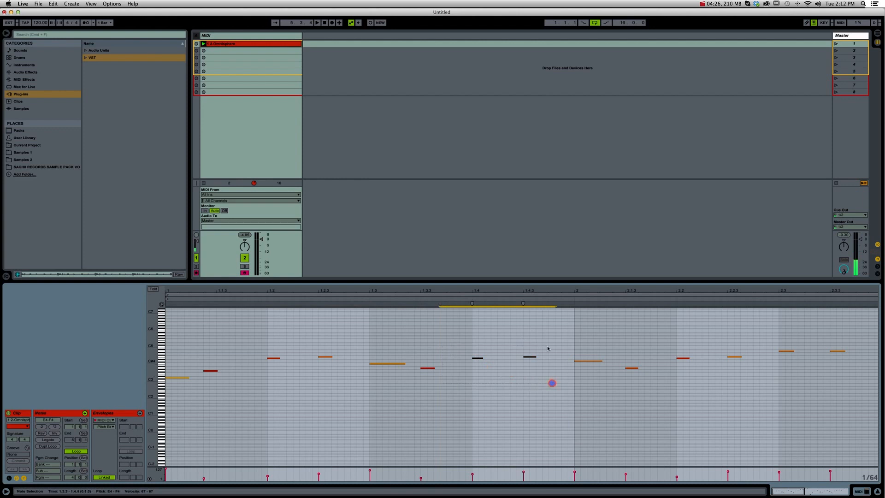
drag(559, 339, 687, 393)
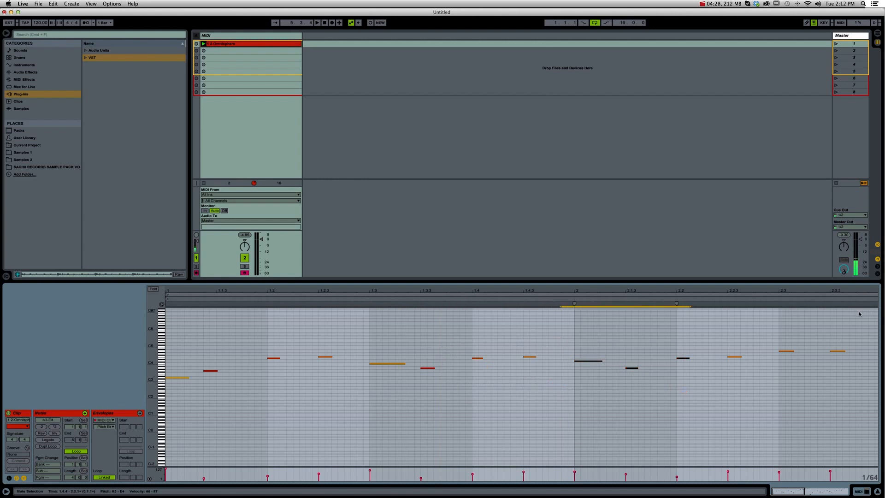
Select all visible notes and the four notes across beats 1.2 and 1.3, and clear the note selection
drag(859, 314, 208, 455)
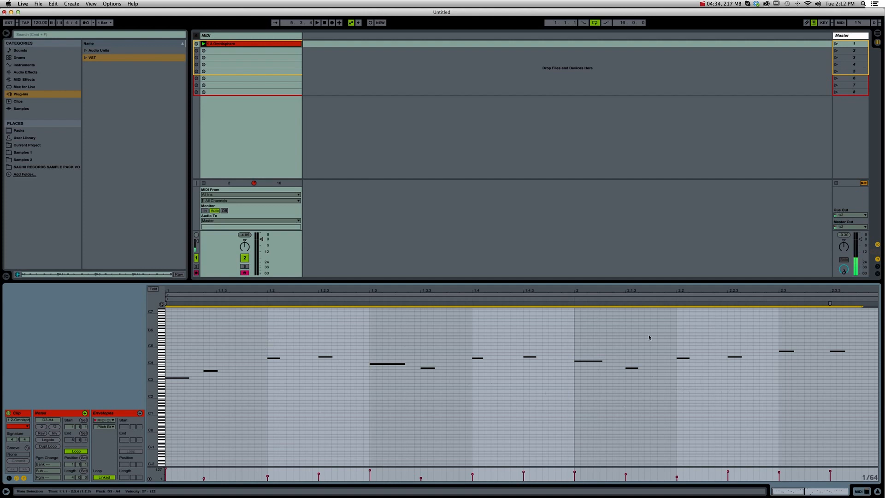
click(863, 333)
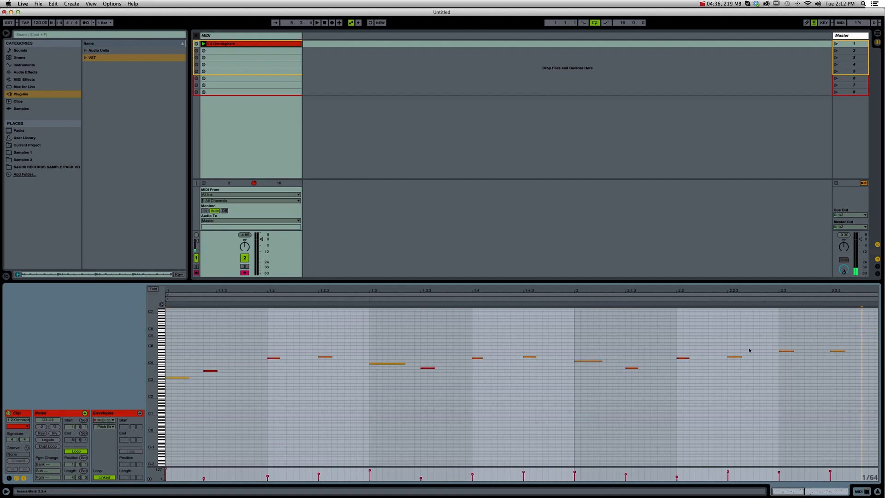
drag(351, 342, 248, 388)
drag(459, 337, 268, 385)
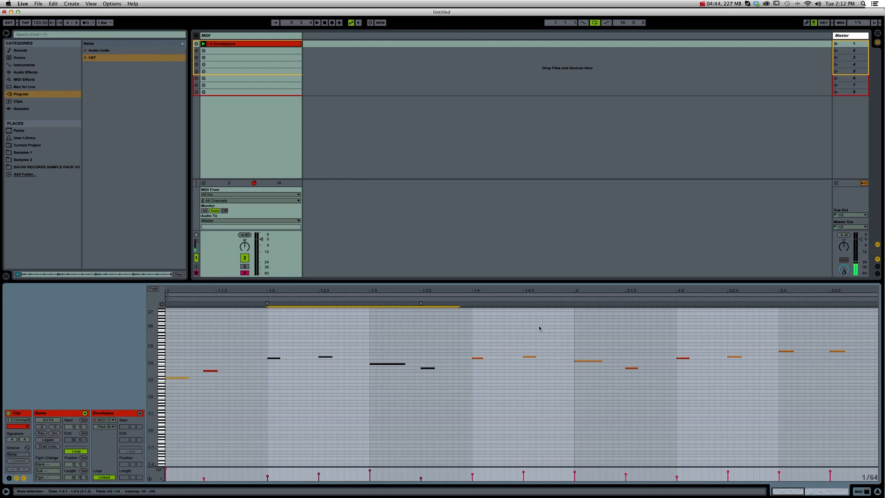
click(546, 295)
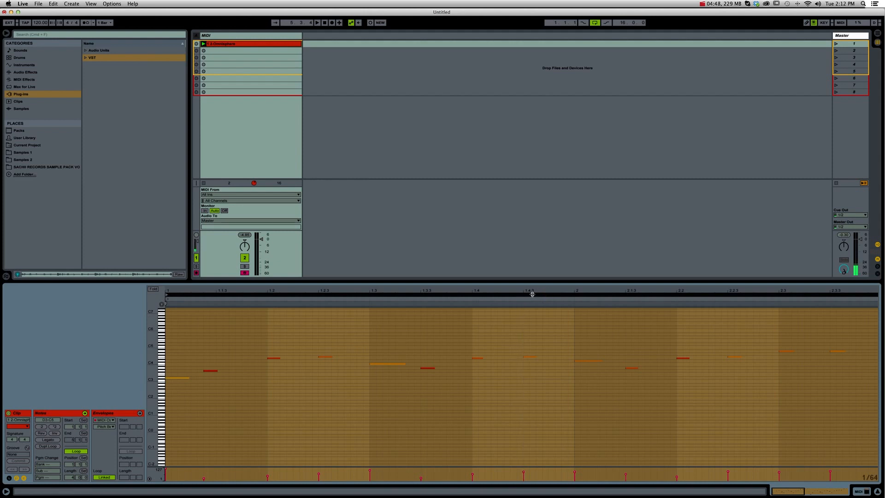
click(514, 355)
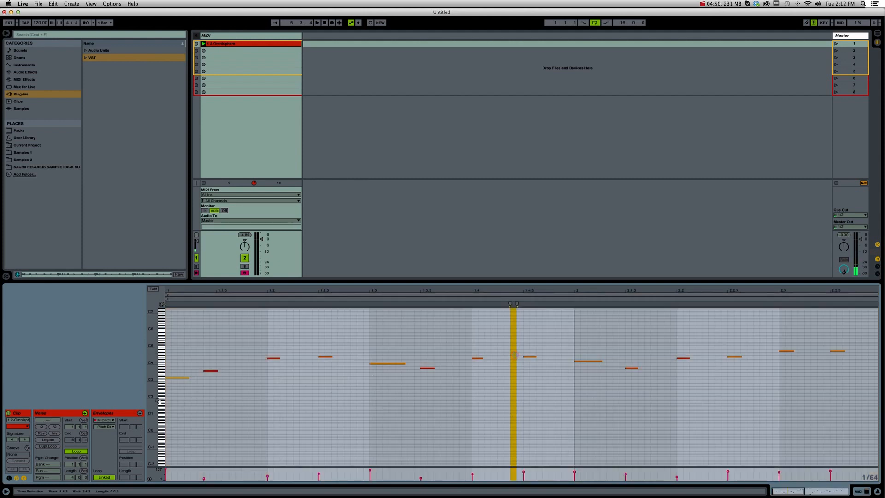
Apply Legato to the clip's first two notes and undo it
drag(245, 333, 166, 403)
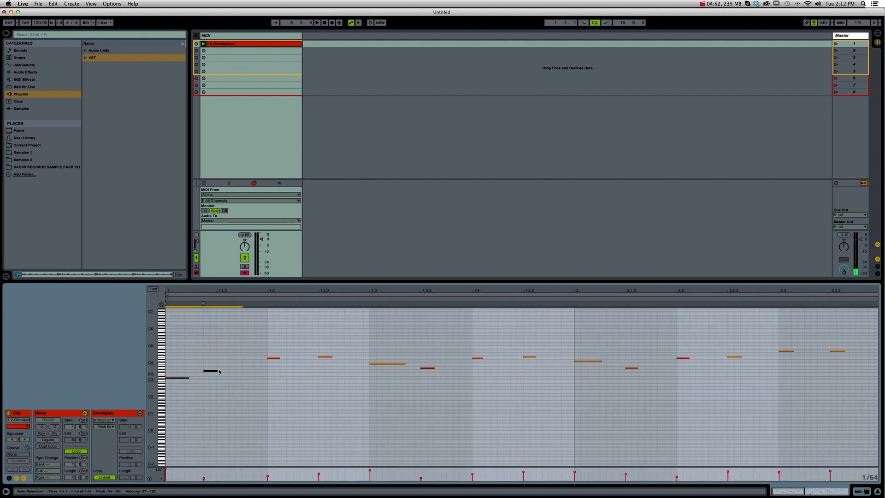
click(201, 378)
drag(236, 356, 165, 393)
click(40, 440)
click(248, 356)
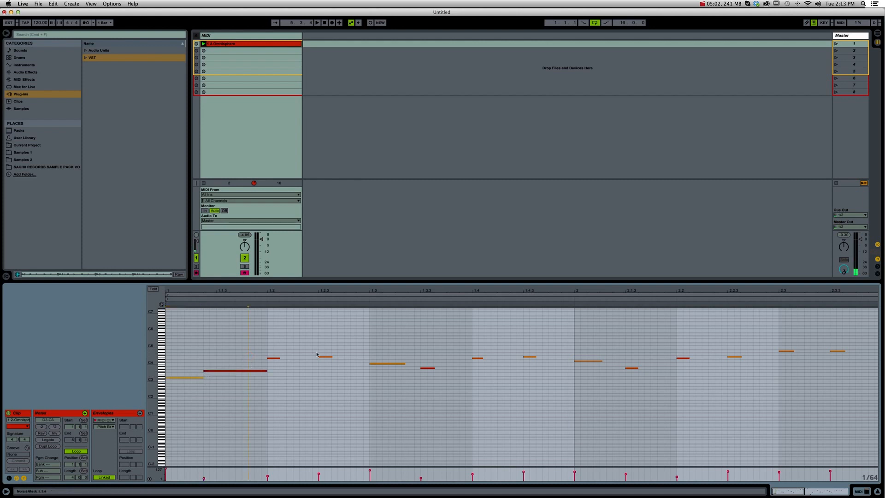
key(super+z)
key(super+z)
key(super+z)
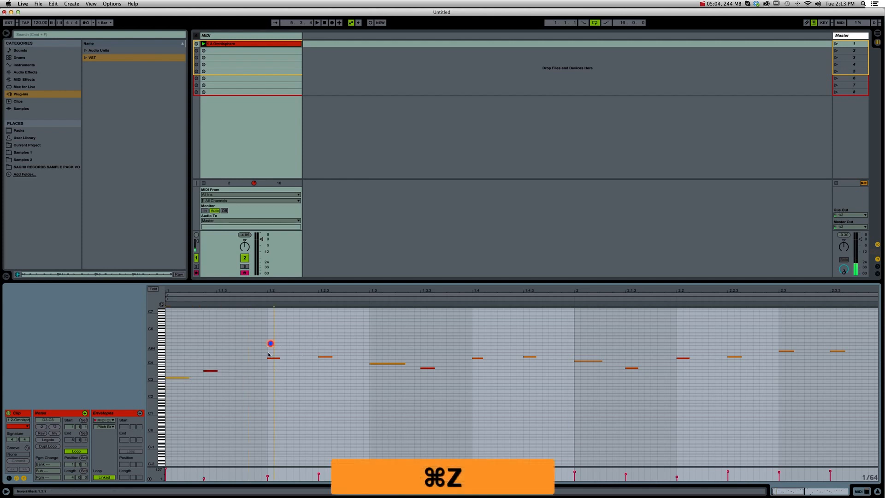
Apply Legato to the clip's first four notes, with the second note still shifted earlier
drag(343, 338, 163, 401)
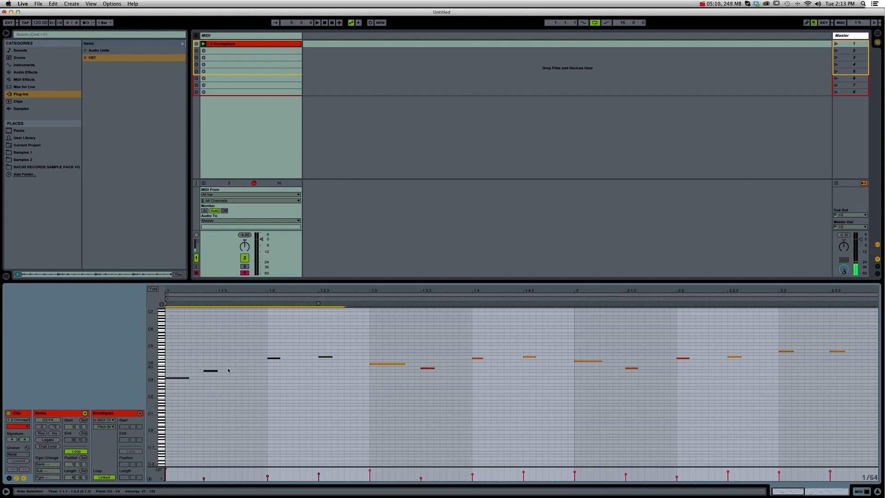
click(211, 370)
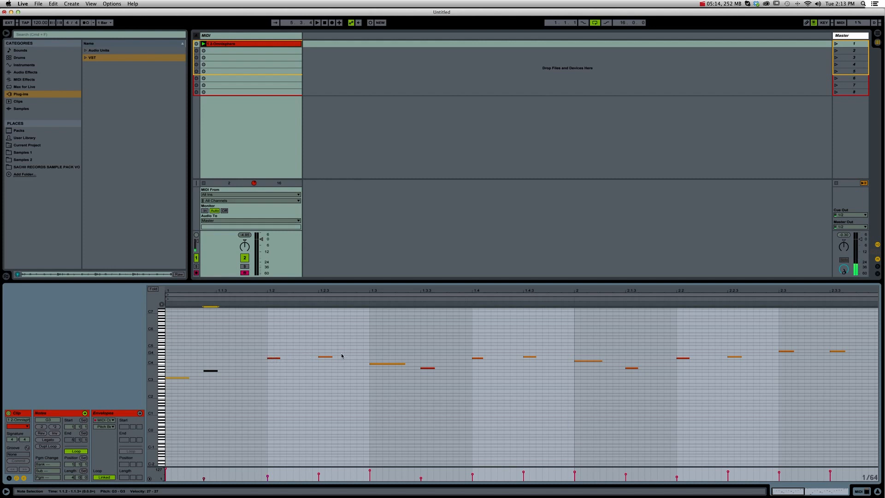
drag(352, 355, 156, 466)
click(57, 441)
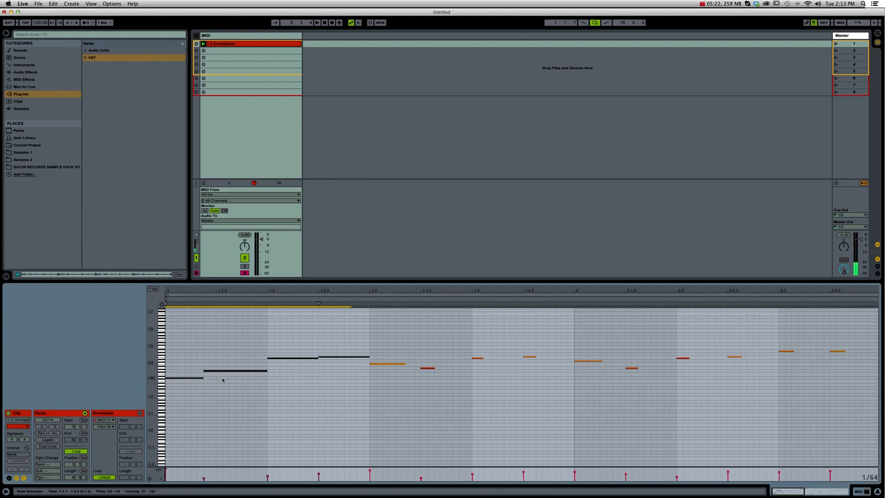
Play the clip, and undo both the Legato change and the second note's shift
key(space)
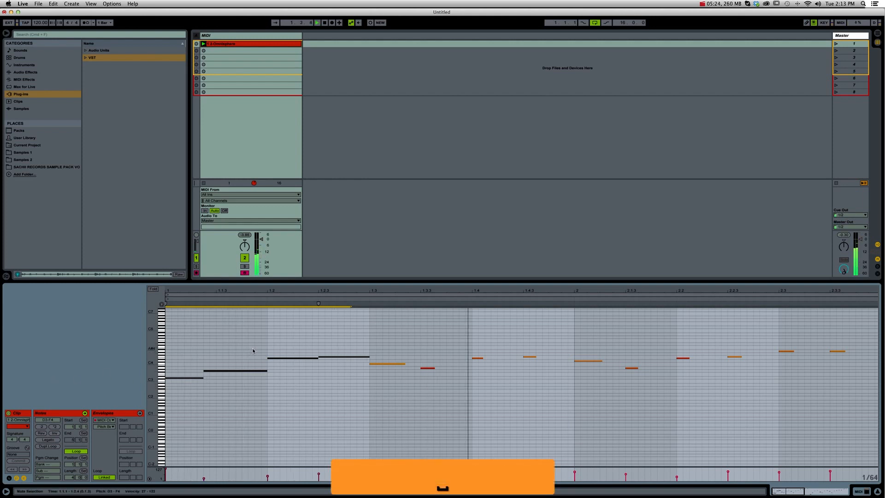
drag(376, 290, 275, 290)
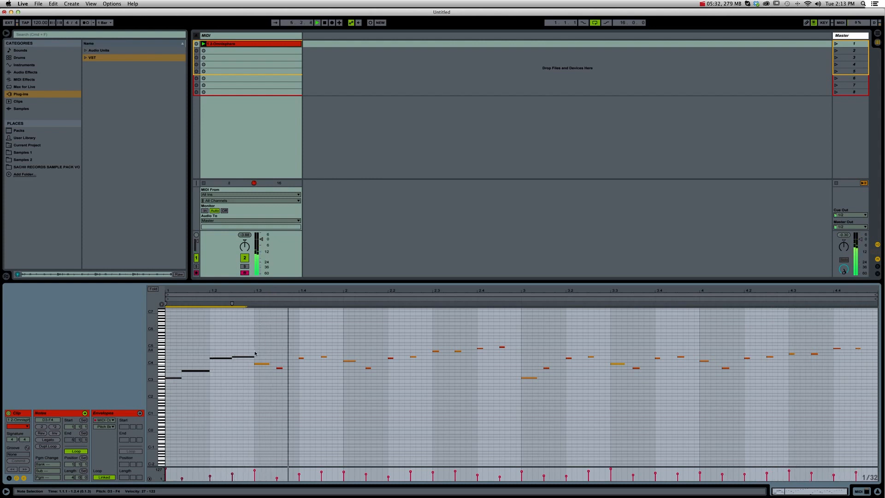
drag(204, 289, 215, 331)
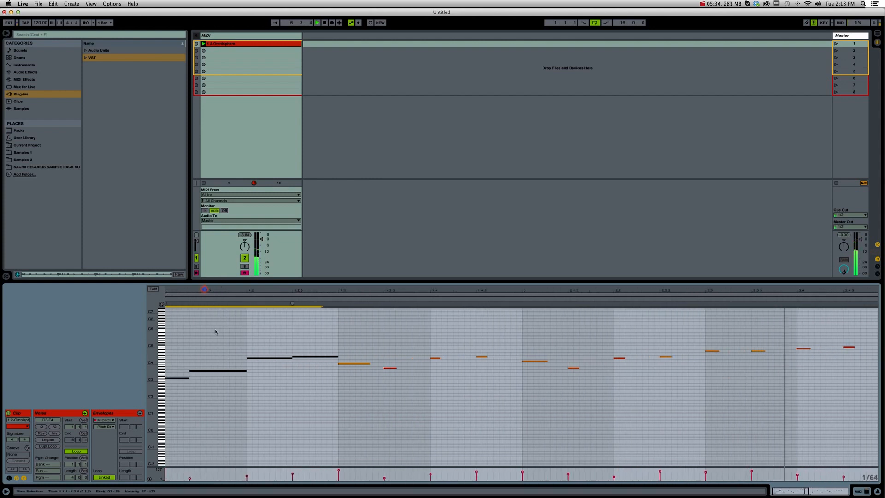
key(super+z)
key(super+z)
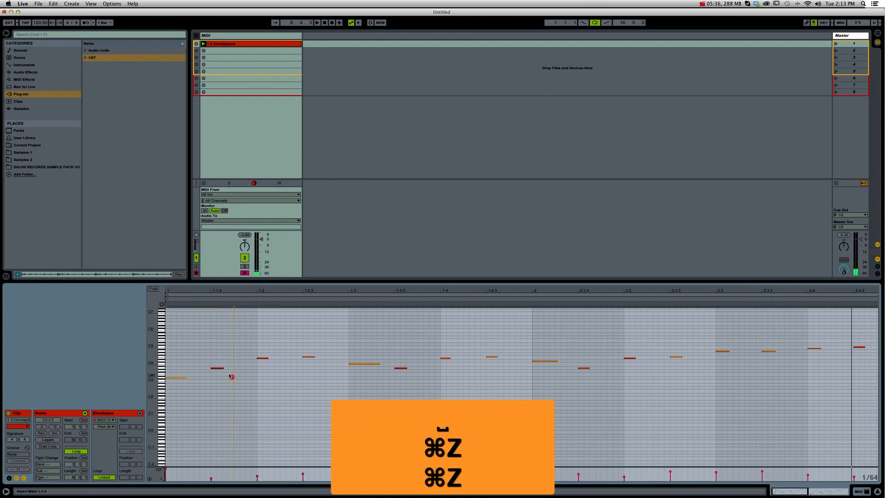
Apply Legato to the first four notes at their original positions and play the clip from the start
drag(327, 328, 149, 402)
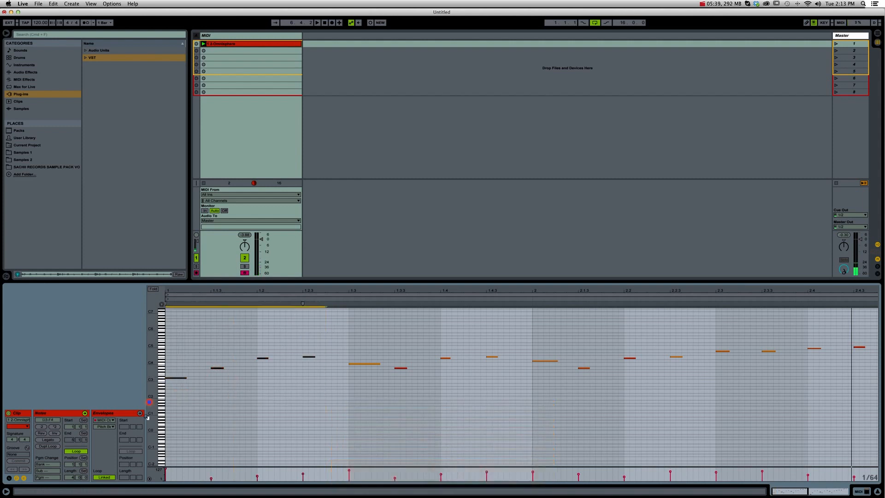
click(48, 440)
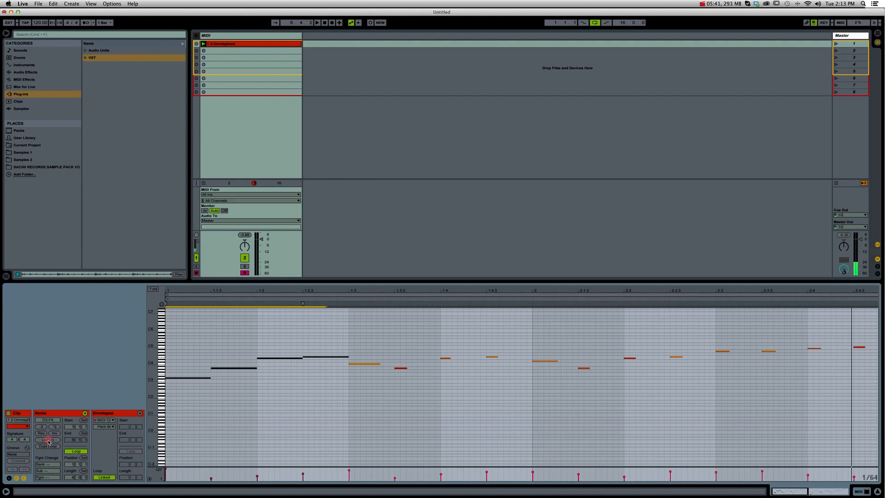
click(169, 365)
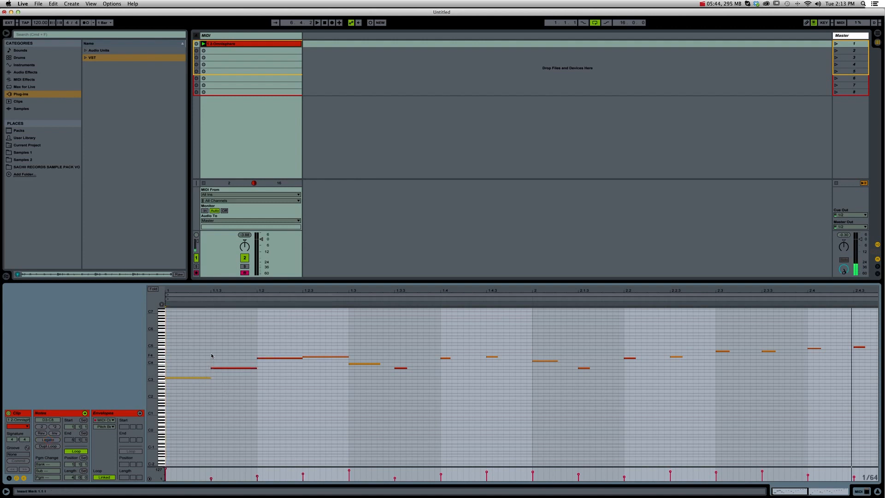
key(space)
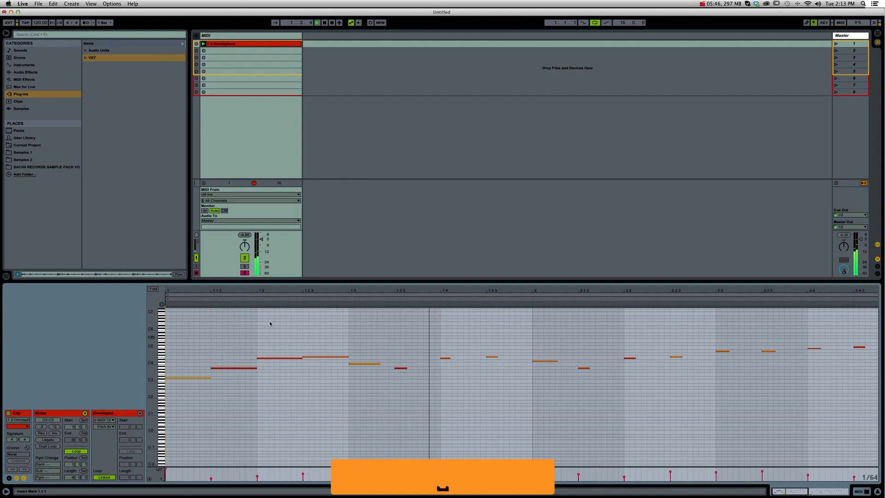
drag(281, 290, 278, 285)
key(space)
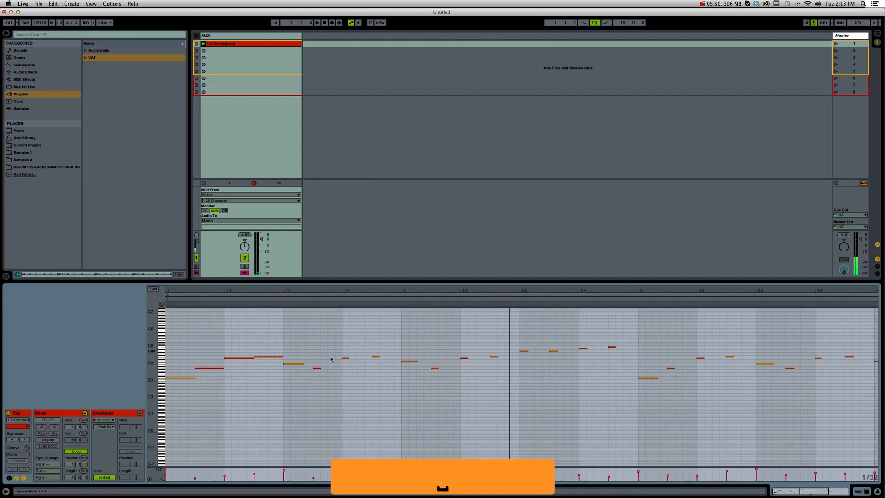
Reverse the order of the four notes across beats 1.3 and 1.4
drag(294, 354, 374, 378)
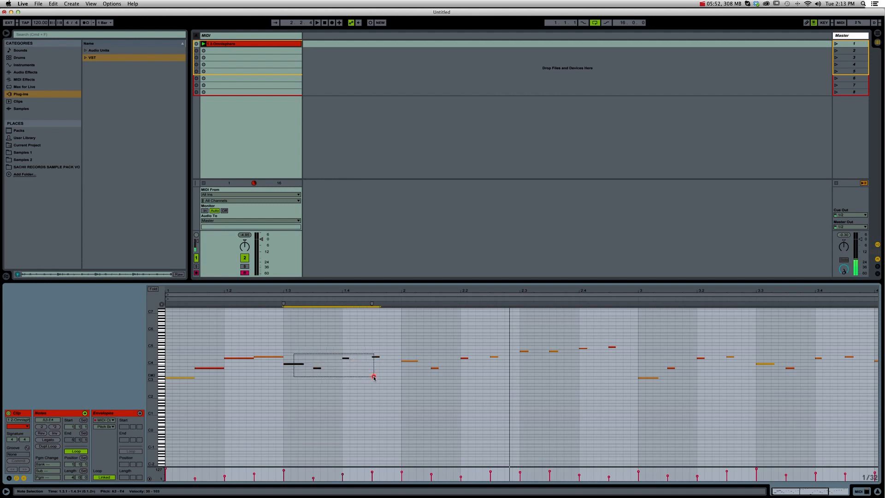
drag(283, 335, 177, 403)
click(281, 305)
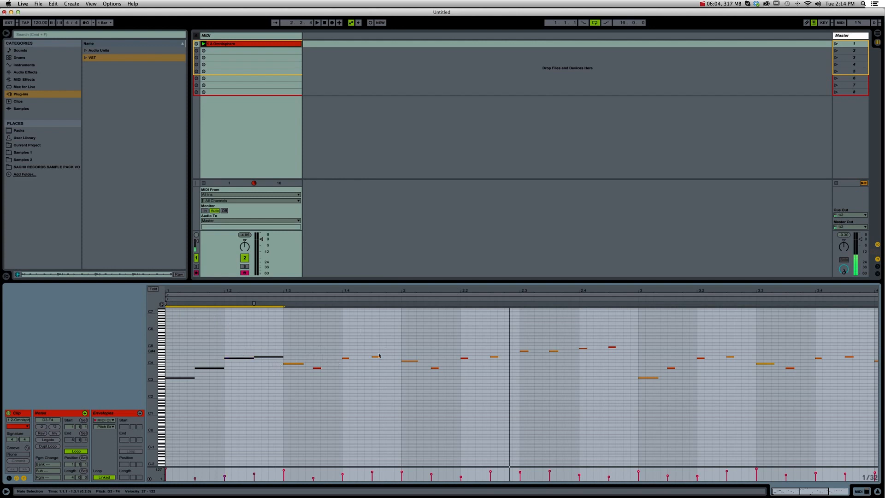
drag(395, 335, 286, 385)
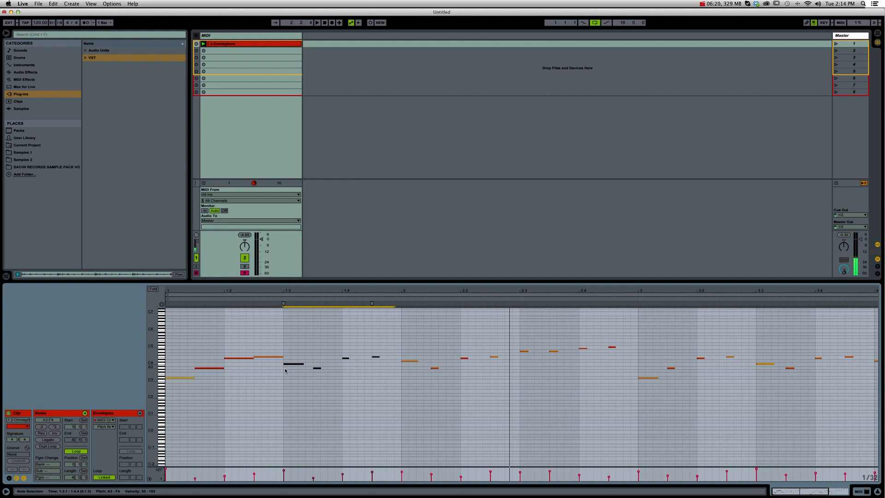
drag(384, 341, 283, 395)
click(41, 433)
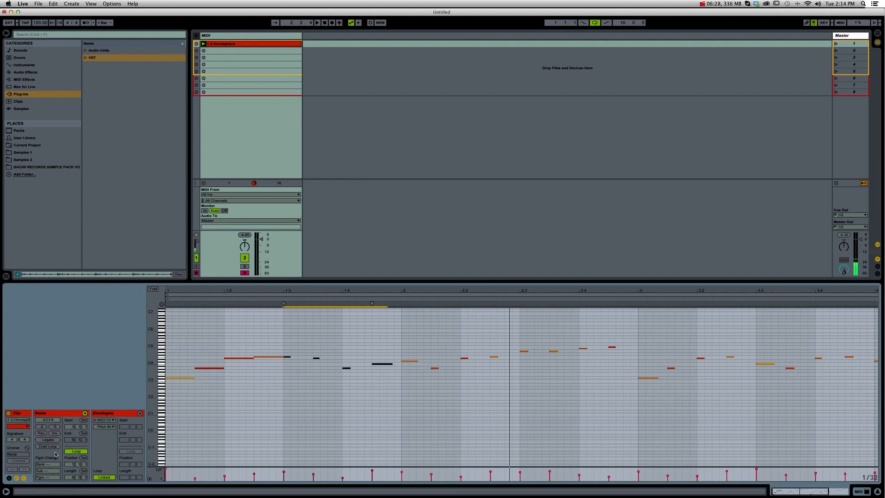
Reverse the four selected notes back and forth several times and play the clip with them reversed
click(42, 434)
click(42, 434)
click(42, 433)
click(42, 434)
key(space)
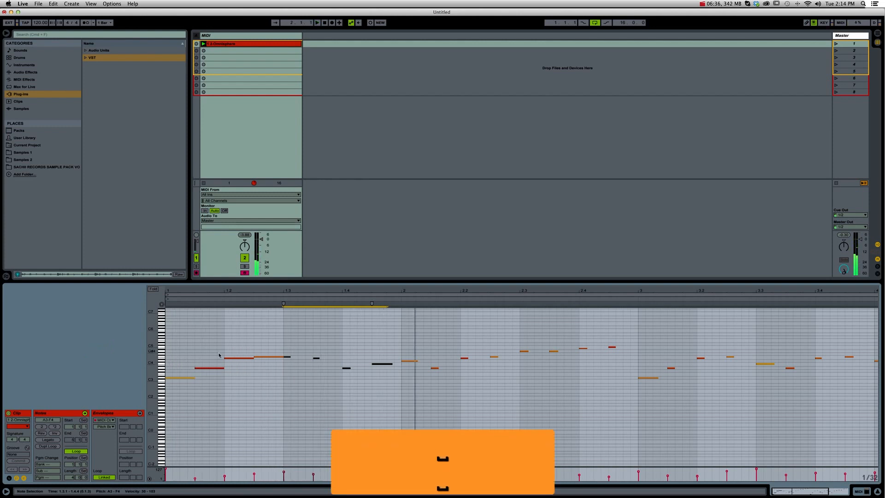
Restore the four notes' original order and play the clip from the start for comparison
click(38, 435)
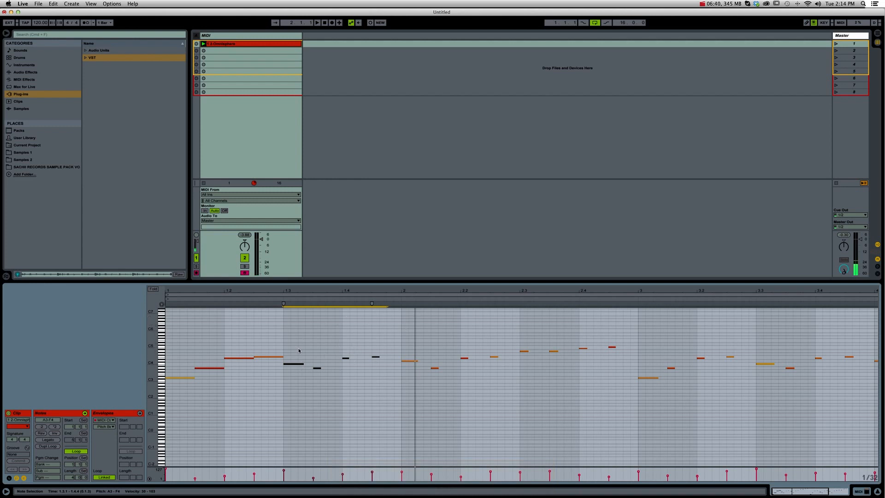
click(171, 357)
key(space)
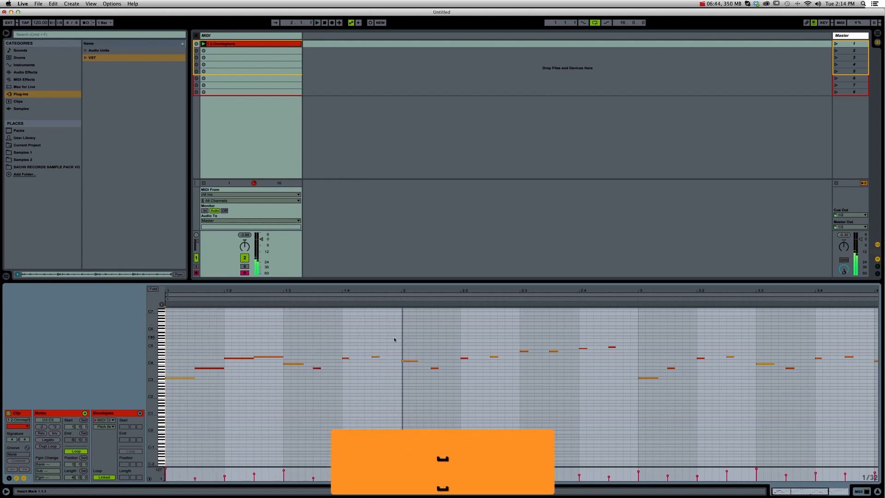
Select the four notes across beats 1.3 and 1.4 again and reverse their order
drag(391, 342, 294, 375)
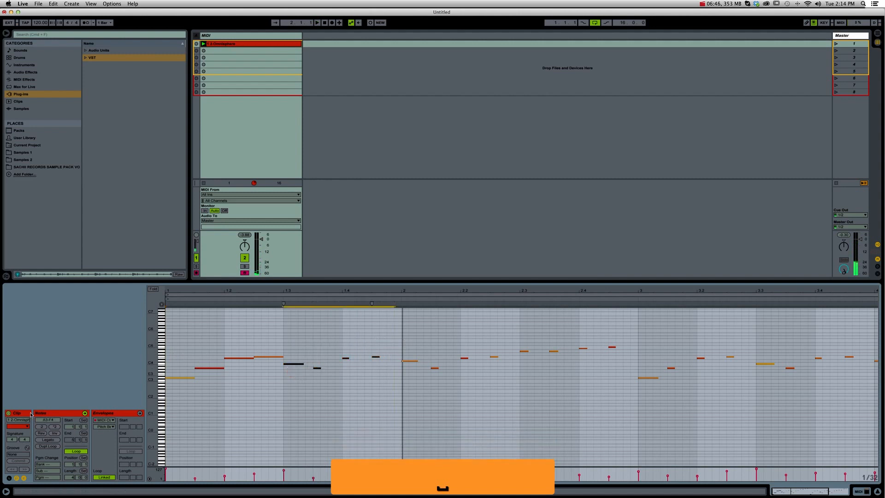
click(38, 433)
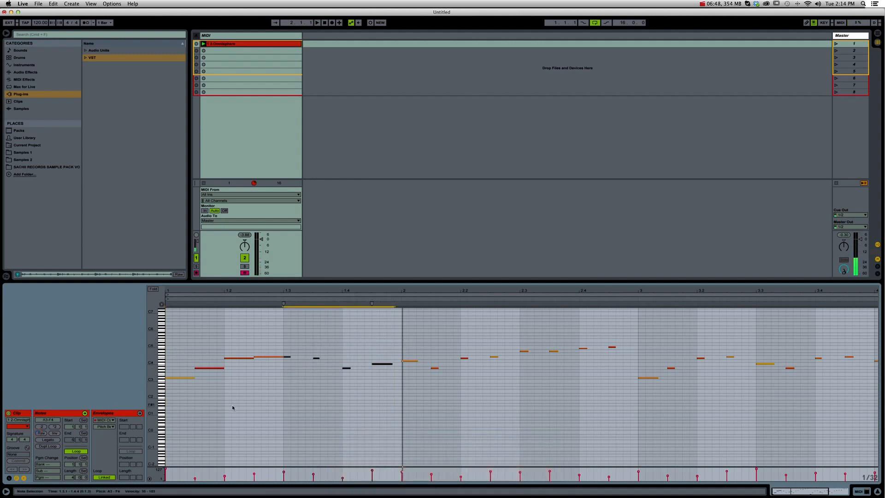
Stop playback, select the seven notes in bar 1, loop that selection and extend the loop's end to the start of bar 2
key(space)
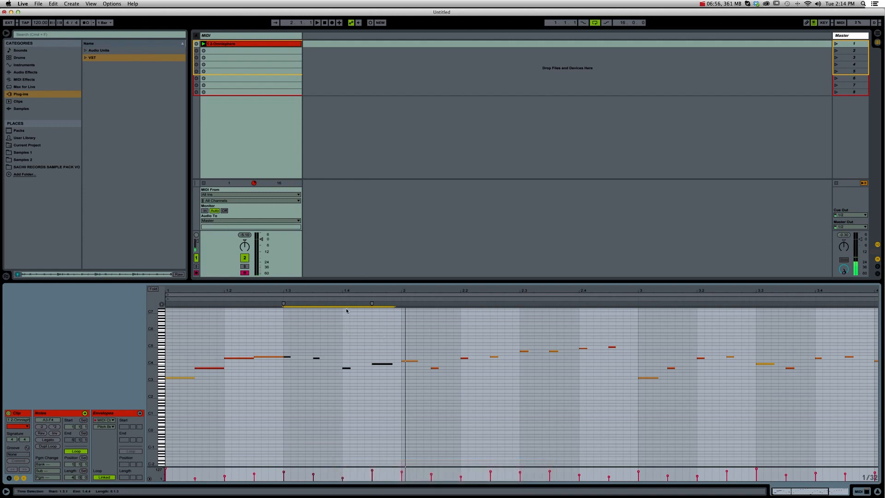
drag(387, 335, 127, 401)
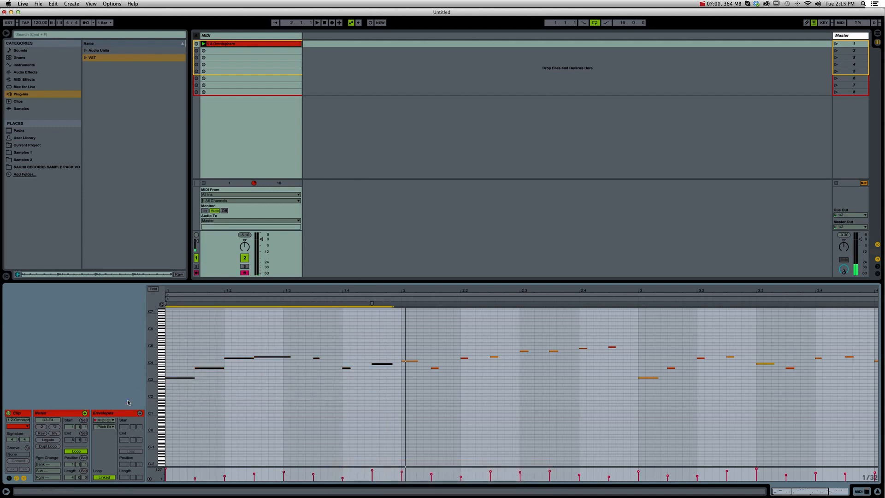
key(super+l)
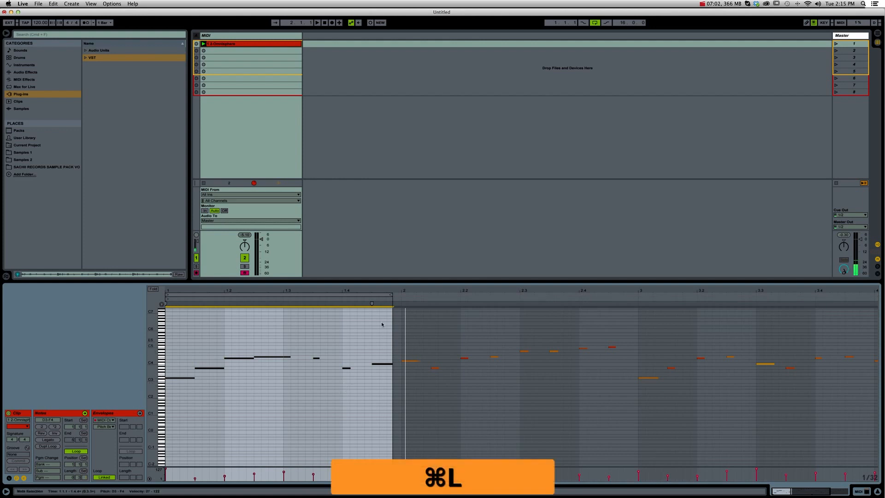
drag(391, 294, 402, 294)
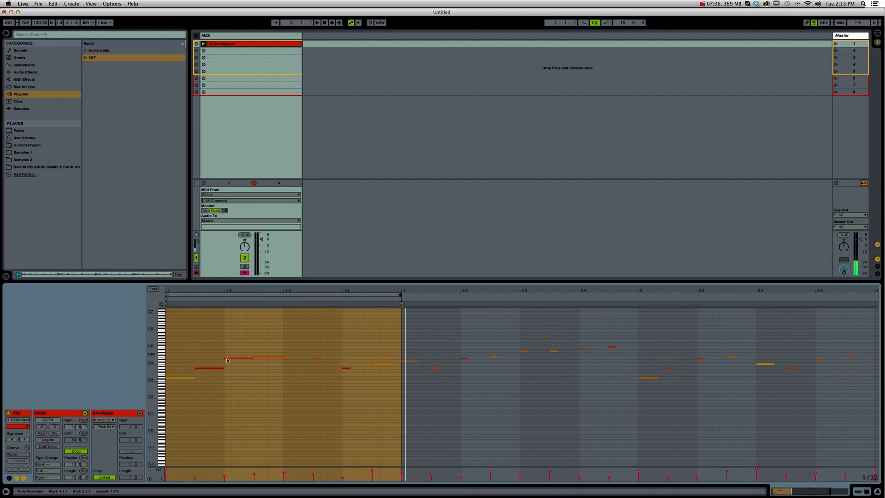
Select the four notes across beats 1.3 and 1.4 and play the looped first bar
click(227, 389)
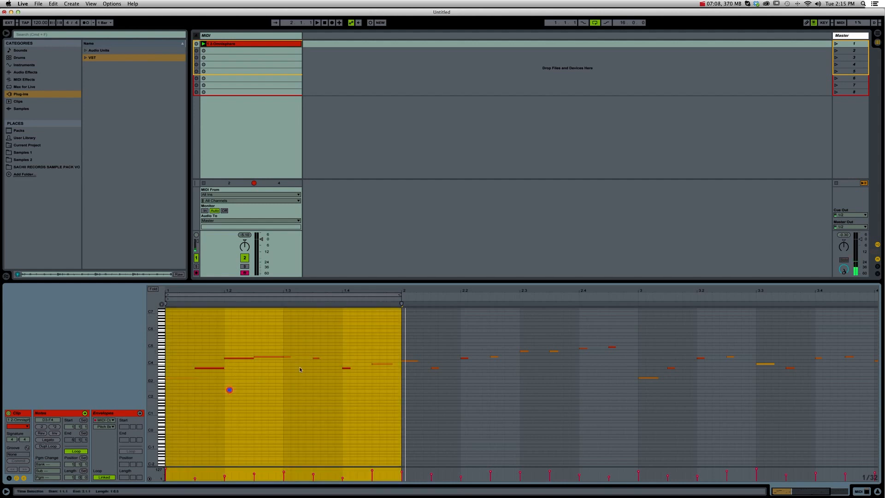
click(370, 344)
drag(387, 340, 289, 384)
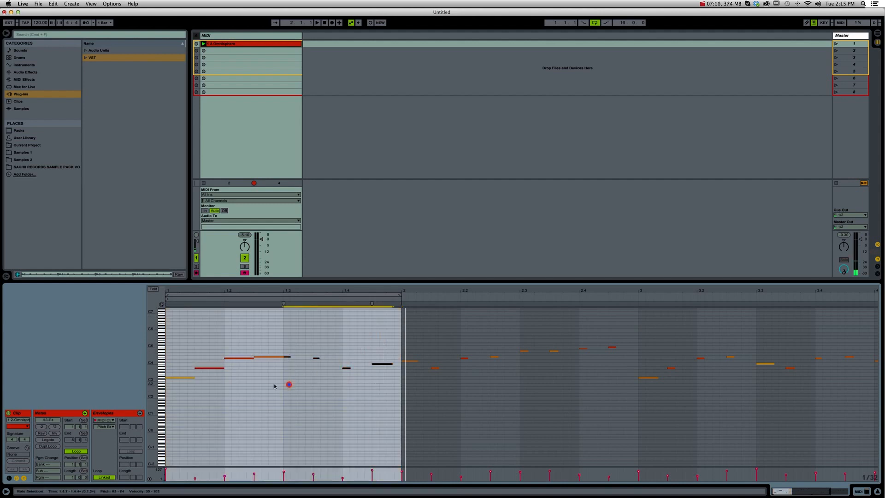
key(space)
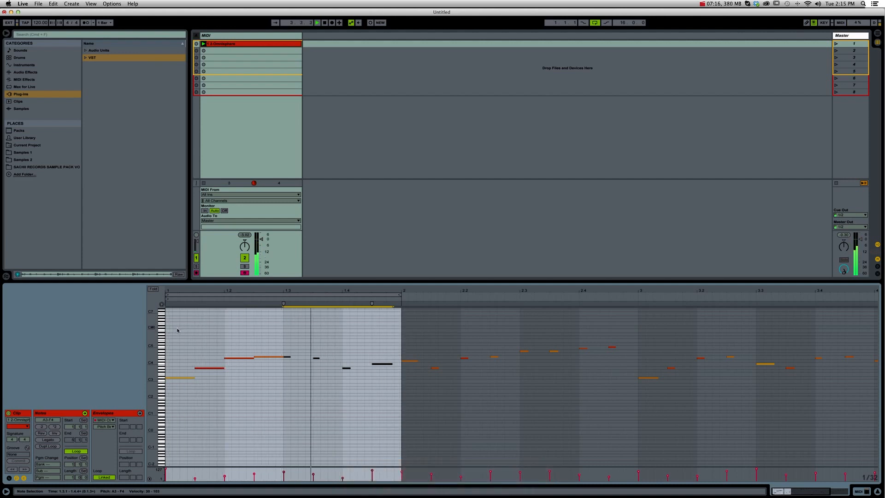
key(space)
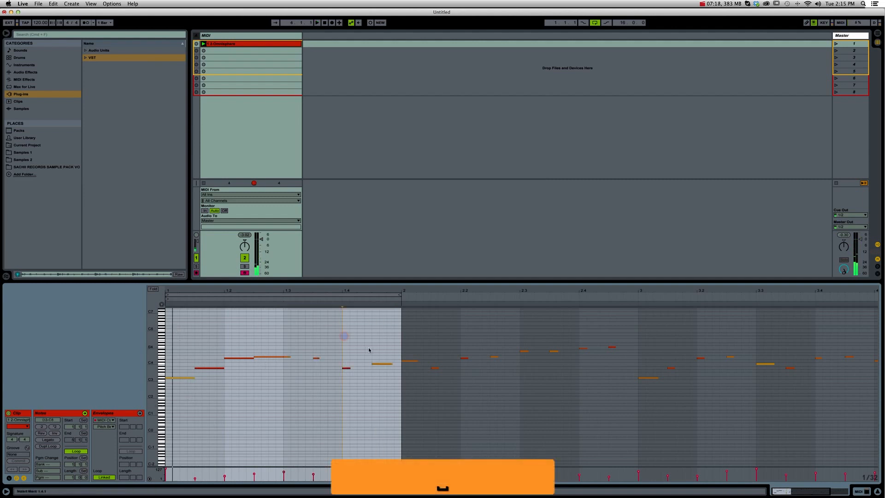
Undo the loop changes so the clip loops over its full length again
click(342, 339)
key(super+z)
key(super+z)
Select the four notes across beats 1.3 and 1.4, reverse their order and play the clip
drag(378, 342, 286, 396)
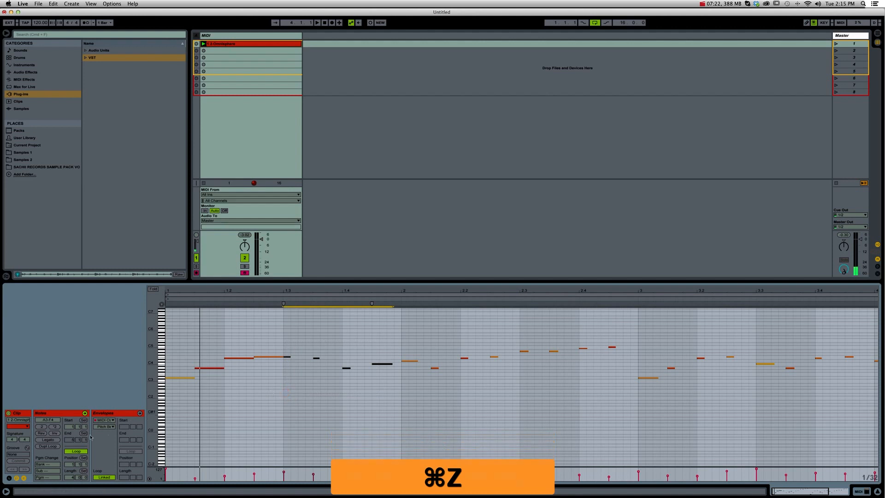
click(41, 433)
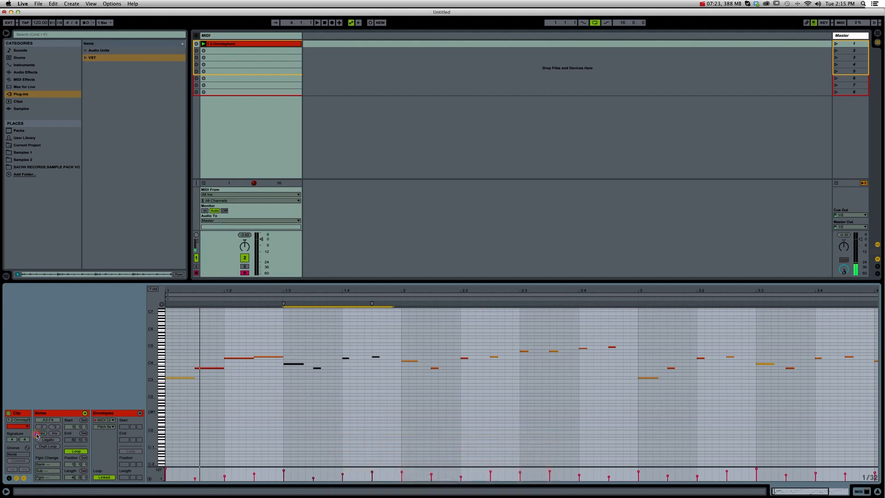
click(168, 364)
key(space)
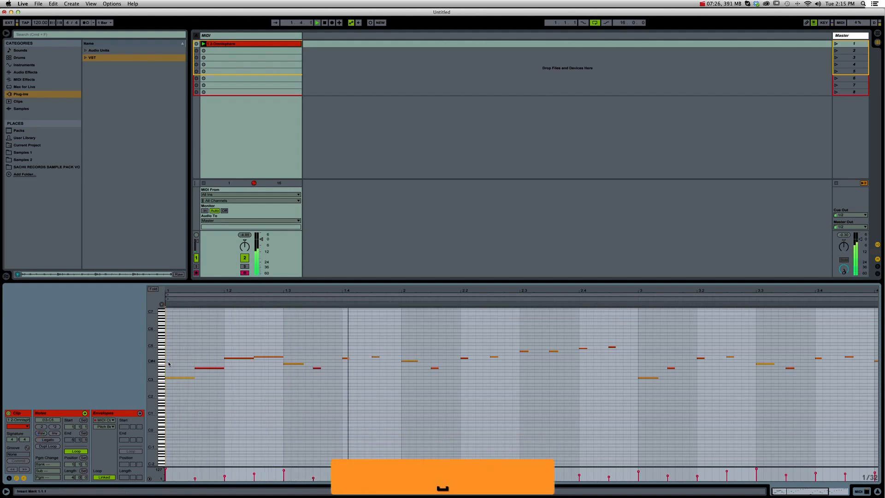
key(space)
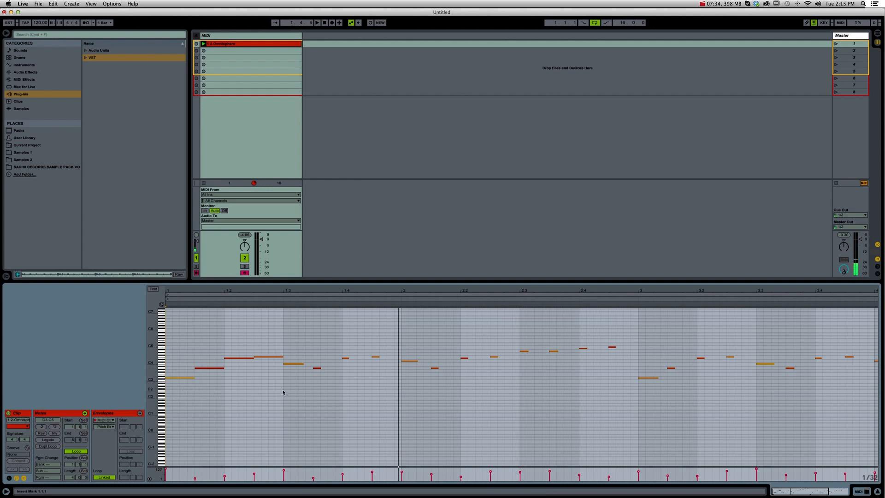
Reselect the four notes across beats 1.3 and 1.4, reverse them once more and play the clip from the start
click(385, 337)
drag(364, 354, 285, 407)
click(46, 434)
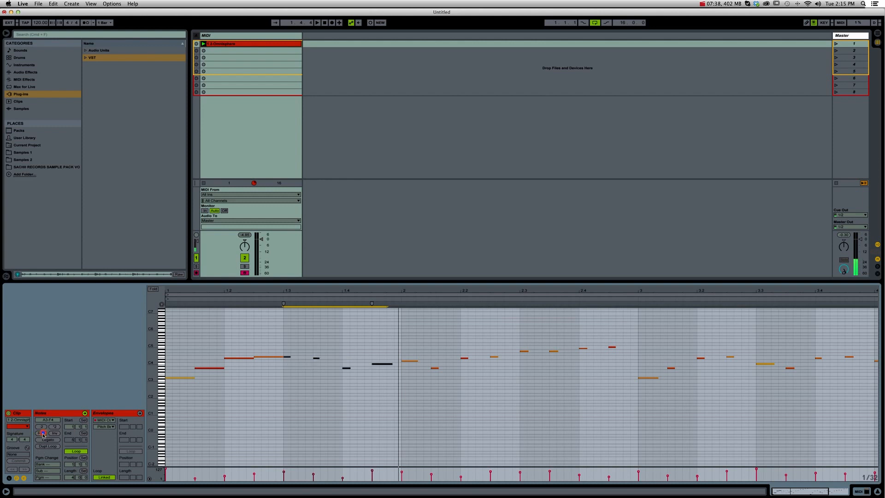
click(171, 360)
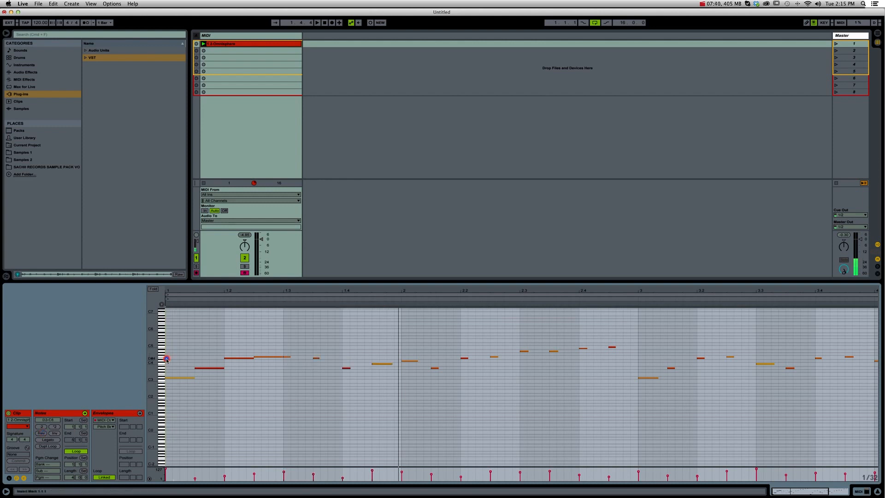
key(space)
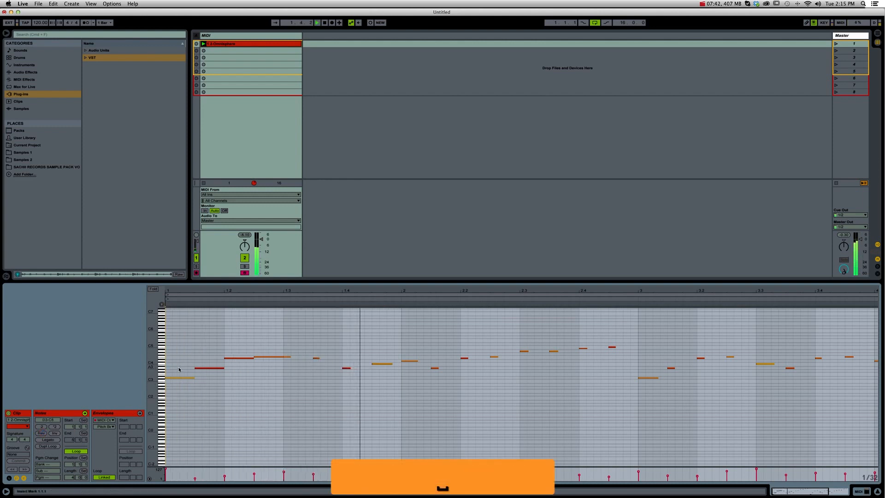
key(space)
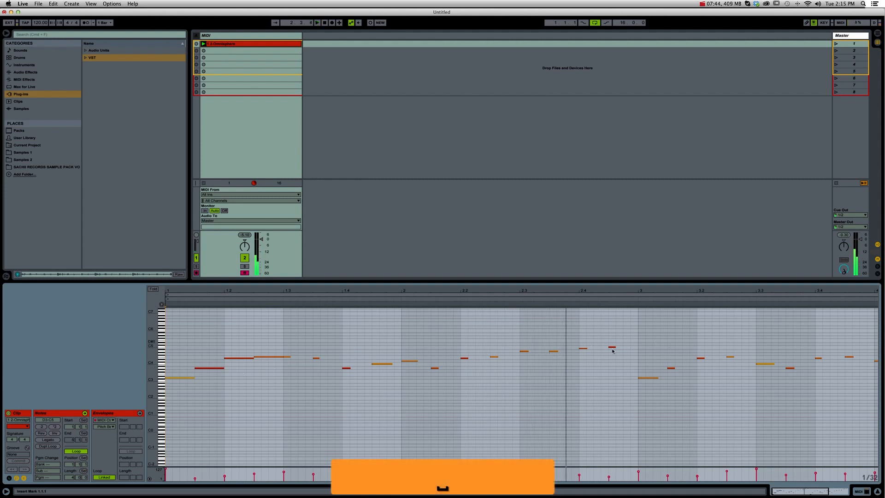
Reverse the four notes across beats 2.3 and 2.4 and play the clip from the start
drag(621, 335, 522, 373)
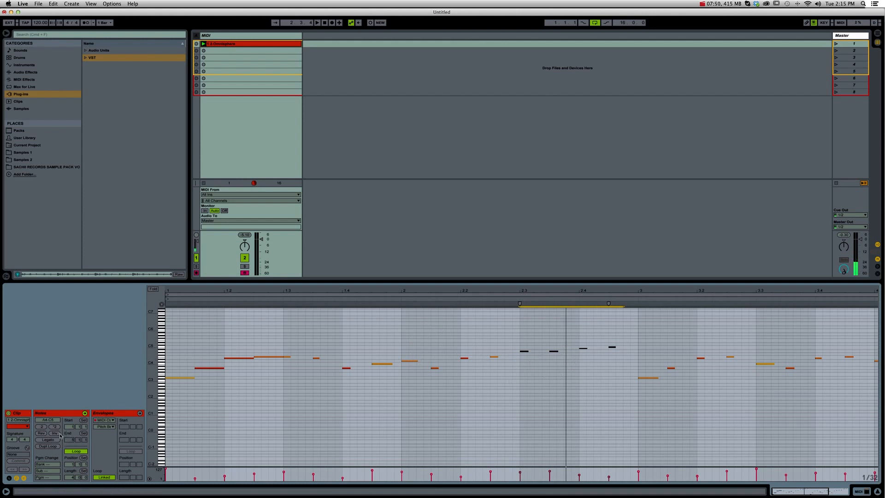
click(41, 433)
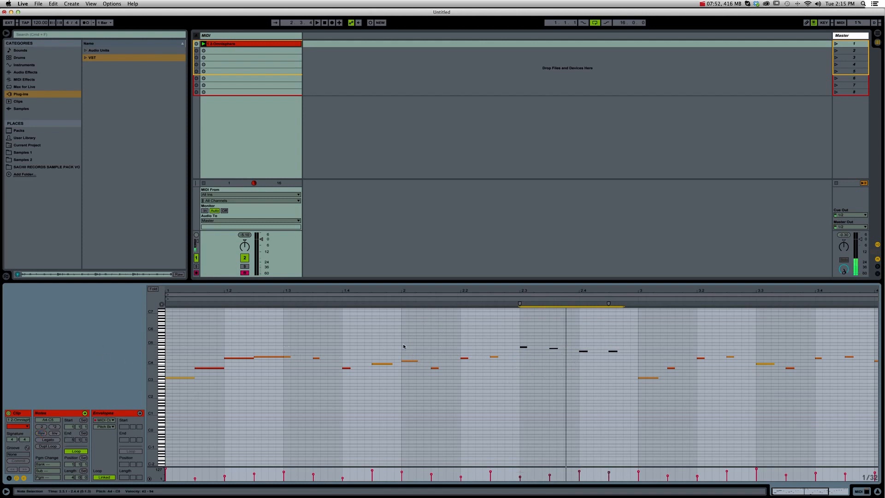
drag(384, 349, 287, 385)
drag(559, 338, 465, 377)
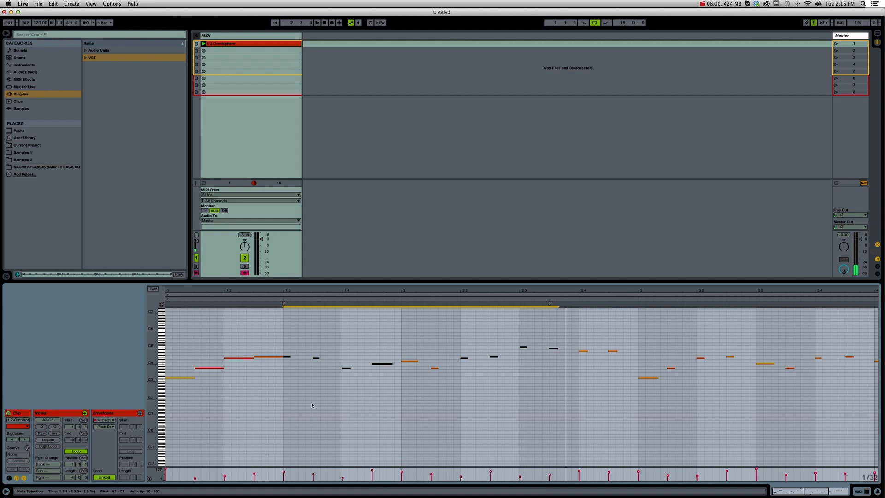
click(170, 338)
key(space)
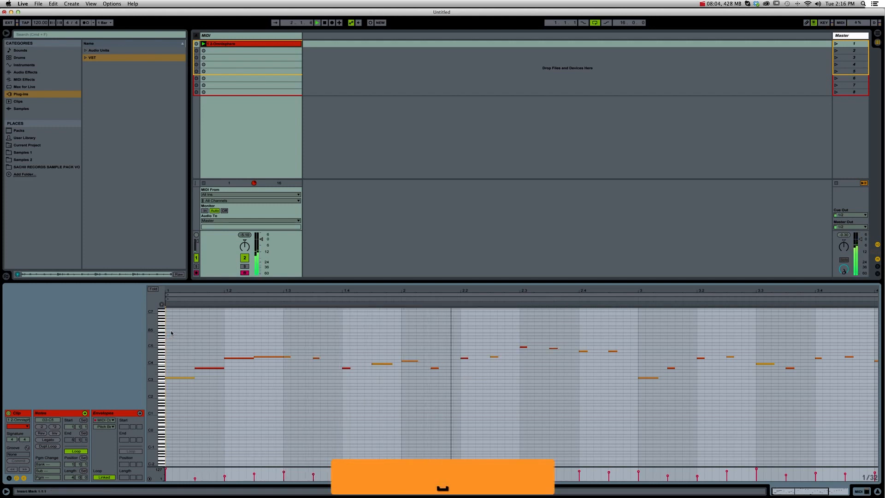
key(space)
Undo the reversal of the notes across beats 2.3 and 2.4 and play the clip for comparison
key(super+z)
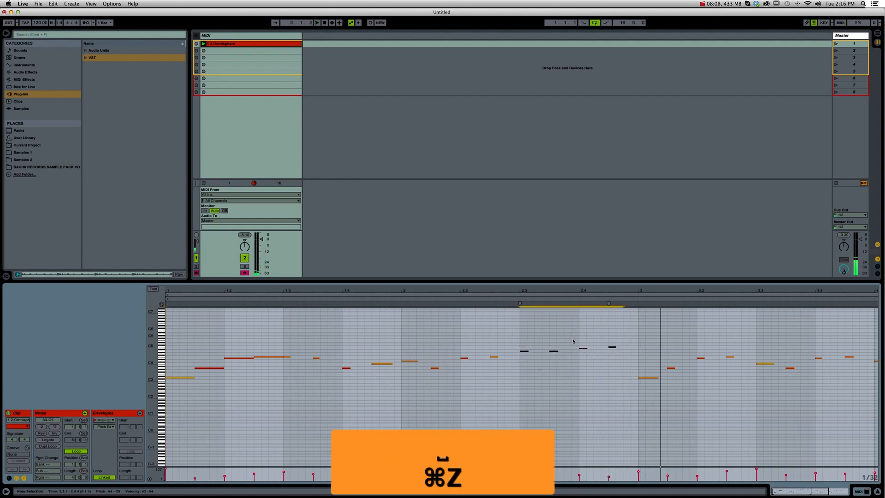
click(168, 341)
key(space)
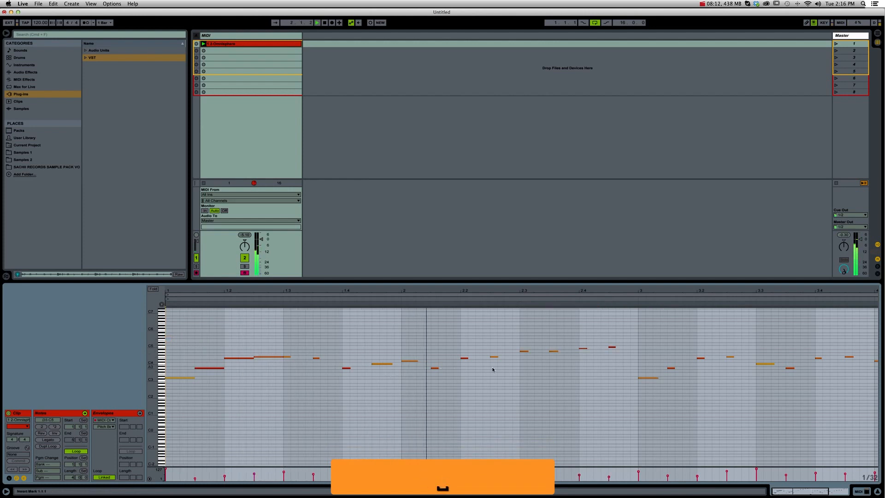
key(space)
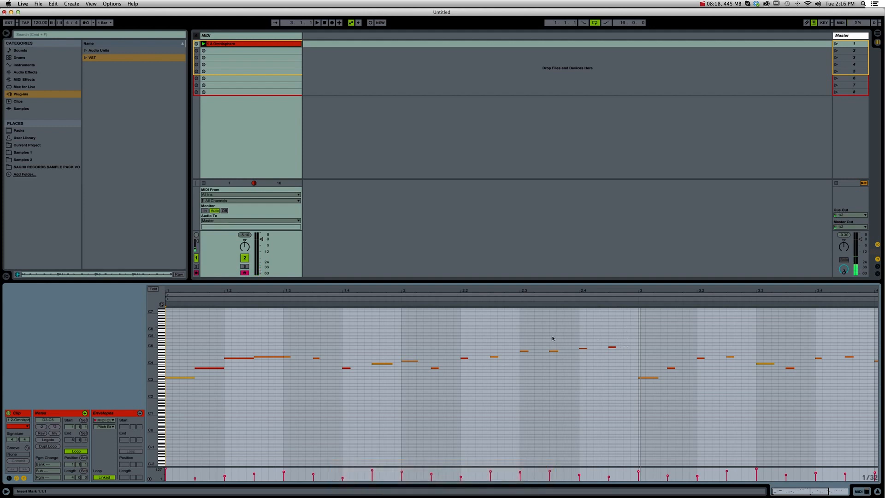
Select the four notes across beats 2.3 and 2.4 again, reverse their order and play the clip
click(616, 326)
drag(540, 361, 519, 371)
click(41, 433)
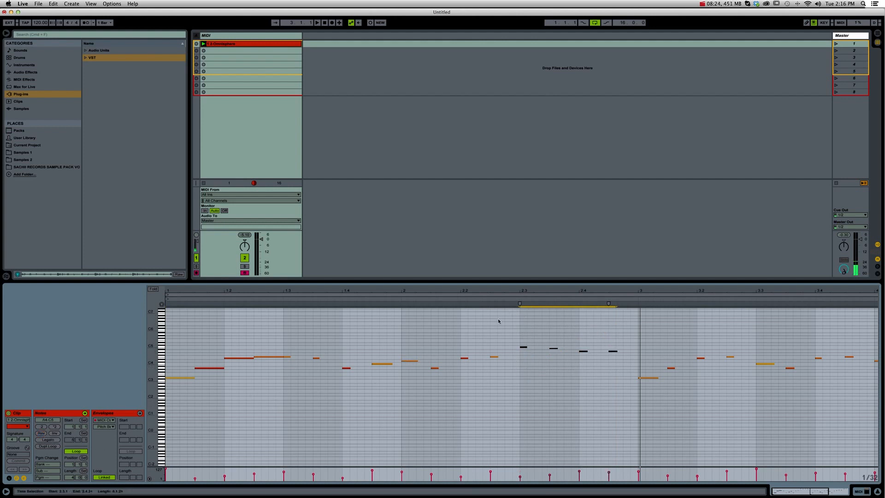
click(475, 342)
key(space)
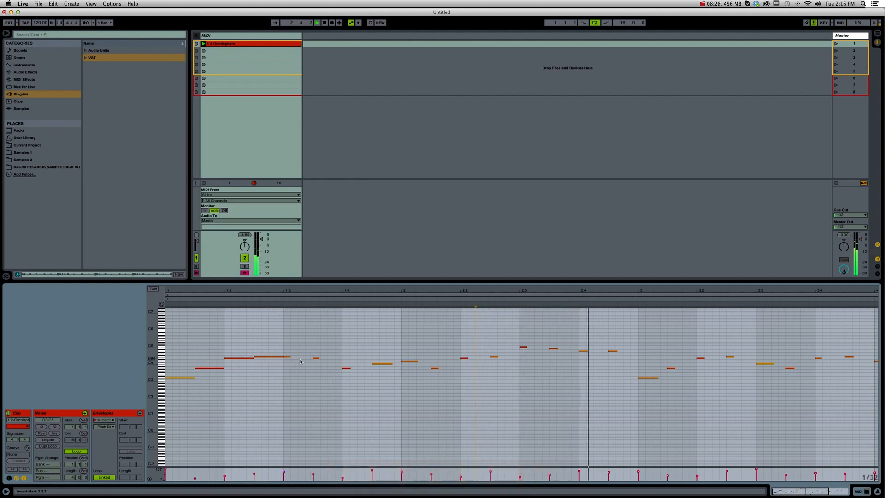
key(space)
Apply Legato to the four notes across beats 2.1 and 2.2 and play the clip from the start
drag(513, 344, 404, 420)
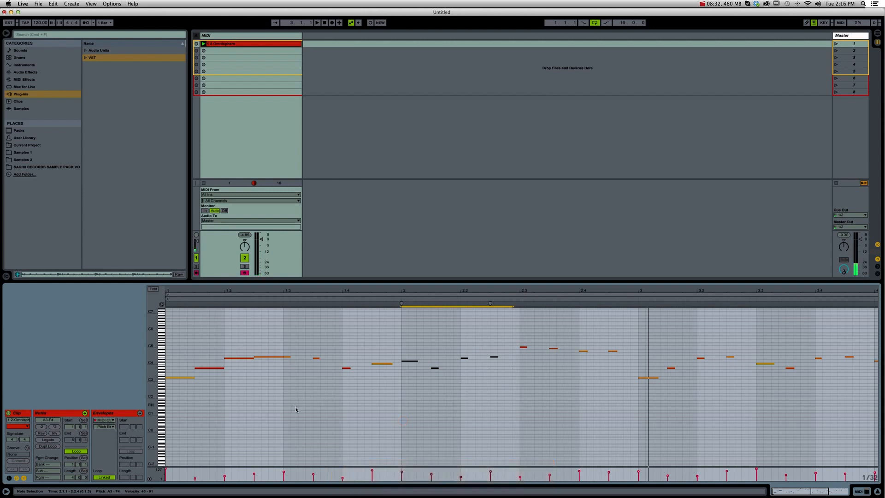
click(51, 440)
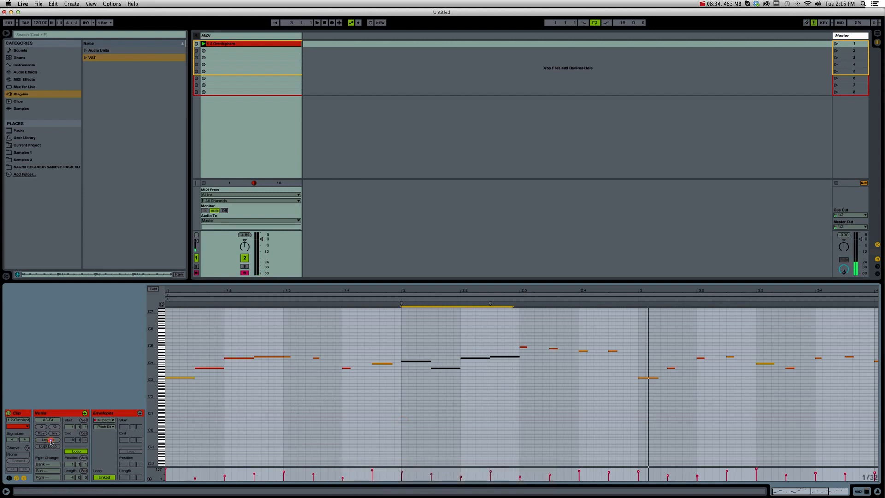
click(172, 348)
key(space)
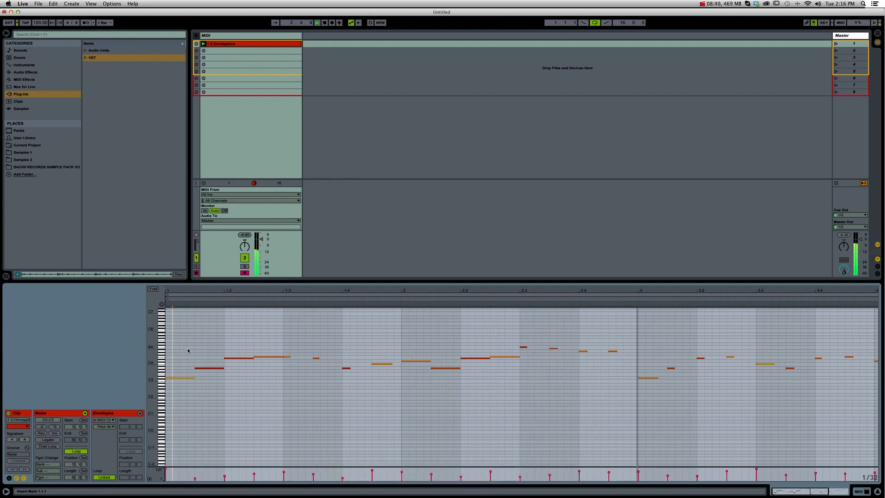
key(space)
Select the four notes across beats 3.1 and 3.2, then play the clip and jump playback to bar 3
drag(583, 289, 576, 286)
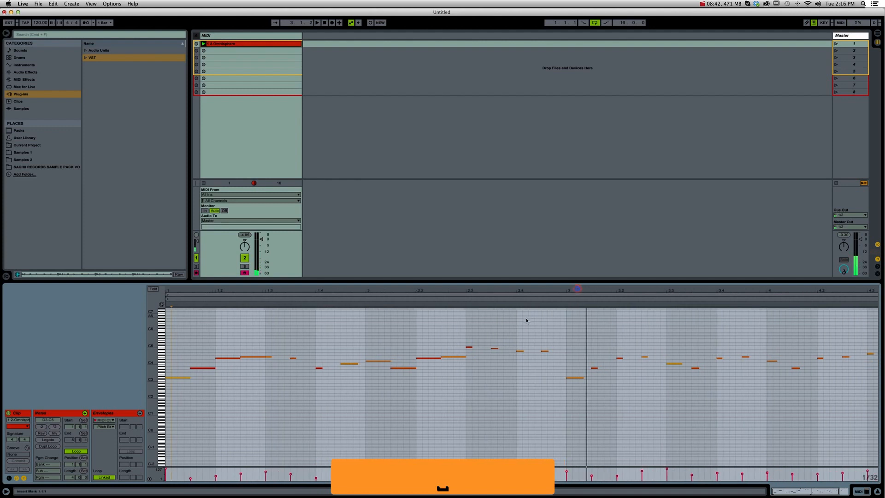
scroll(531, 326, right, 3)
scroll(529, 331, right, 1)
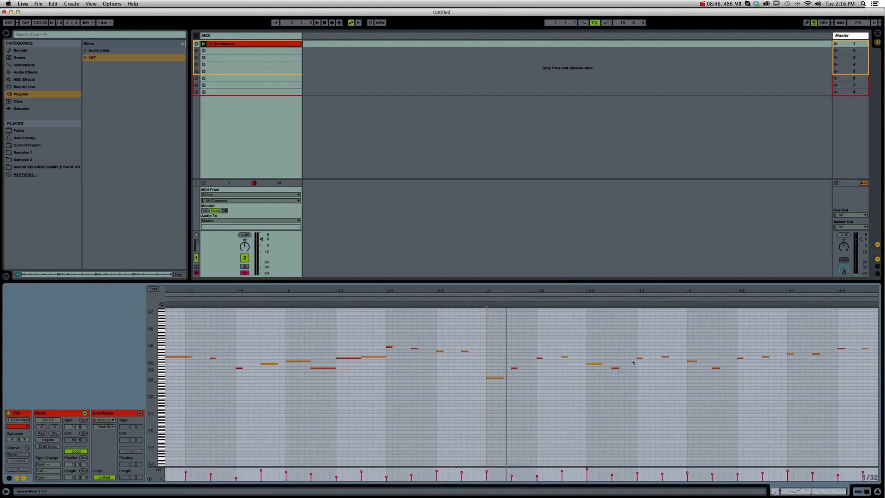
click(571, 349)
drag(530, 372, 486, 389)
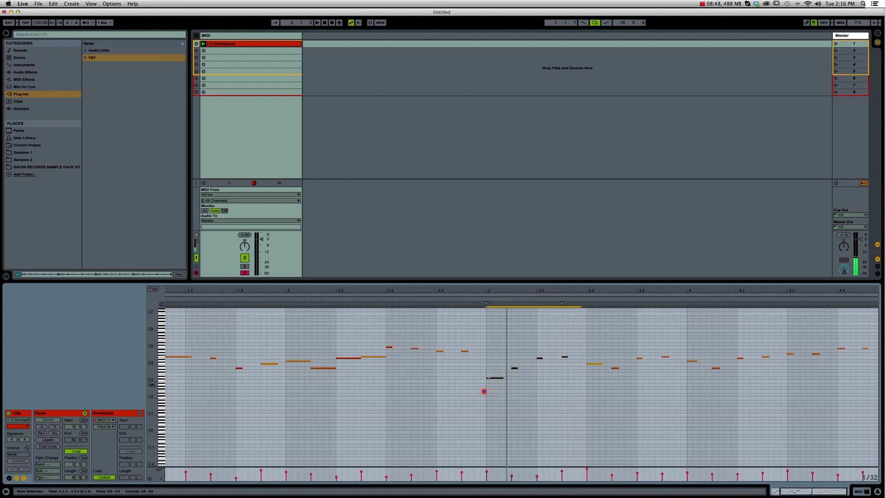
click(485, 389)
key(space)
key(space)
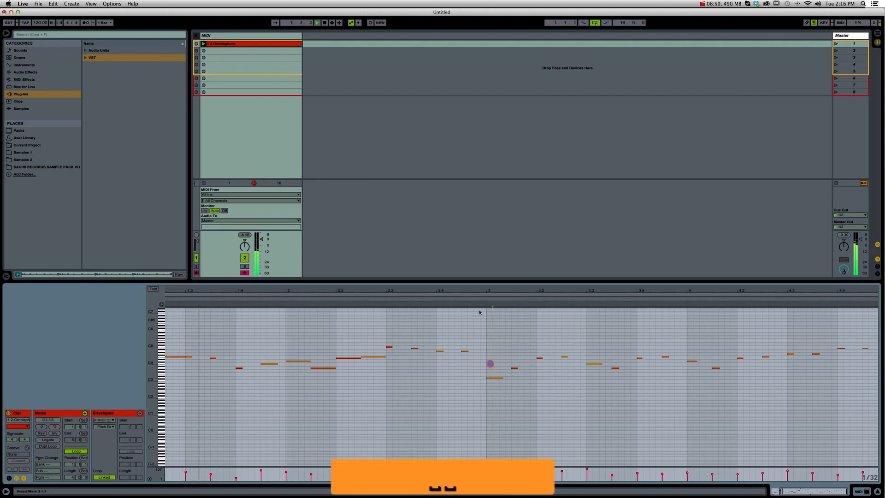
click(486, 300)
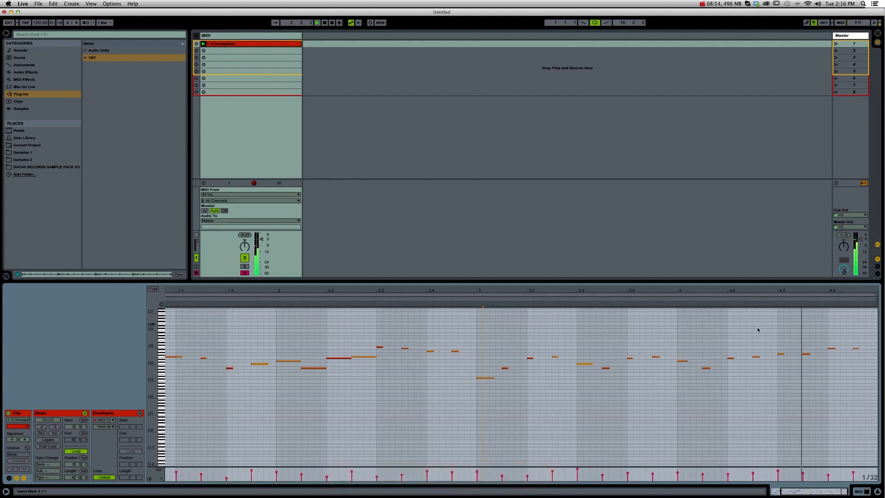
key(space)
Select the four notes across beats 3.1 and 3.2 and toggle Invert on them several times
click(477, 334)
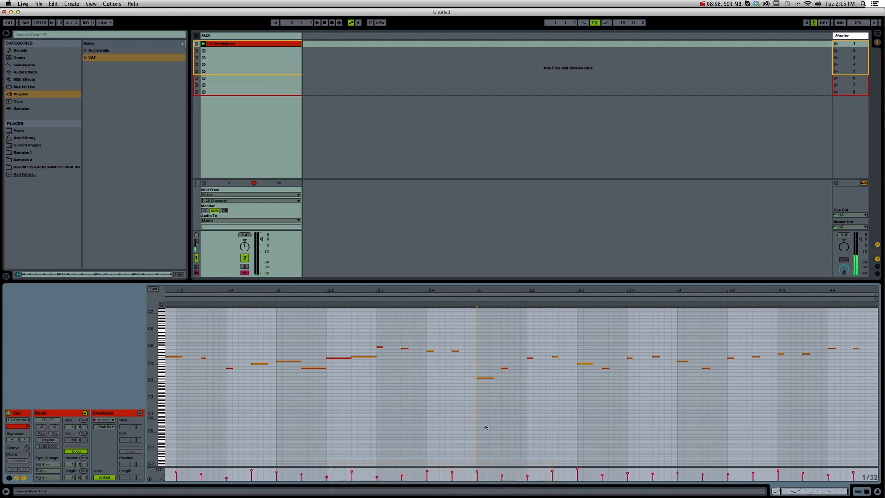
drag(490, 353, 559, 432)
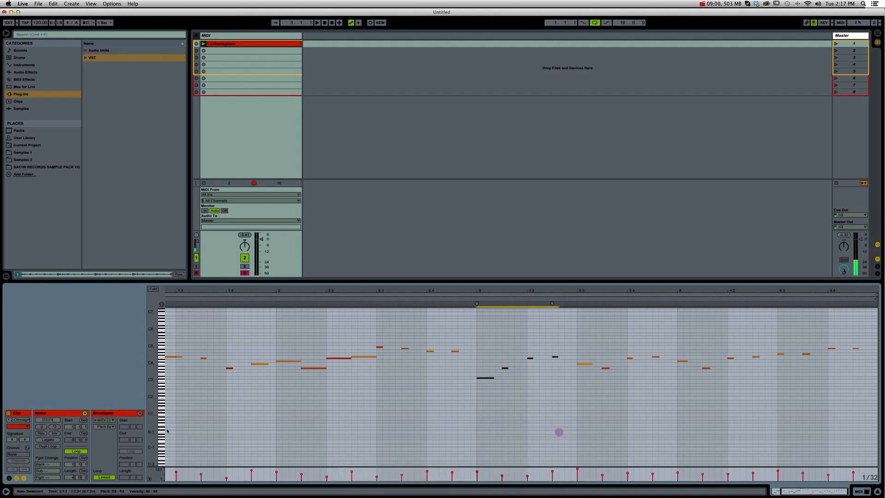
click(54, 434)
click(54, 434)
click(54, 433)
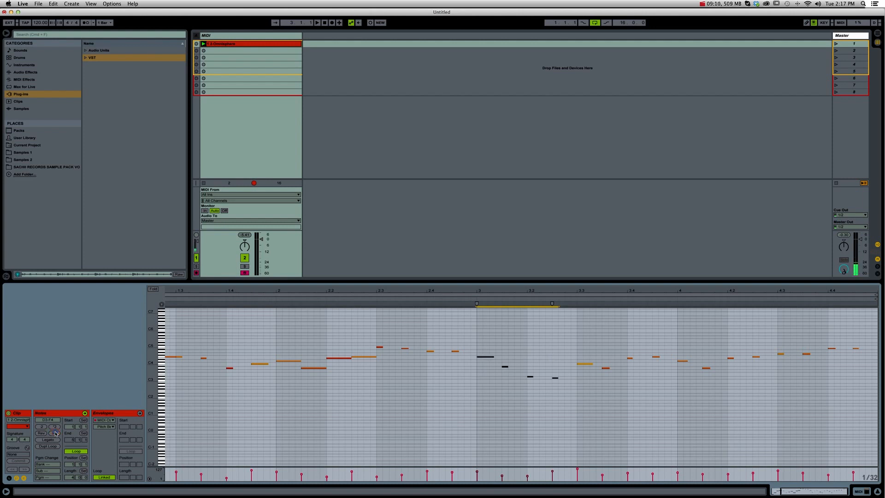
click(54, 434)
Reselect the four notes across beats 3.1 and 3.2 and play the clip from bar 3 without inversion
drag(561, 349, 486, 379)
click(473, 299)
key(space)
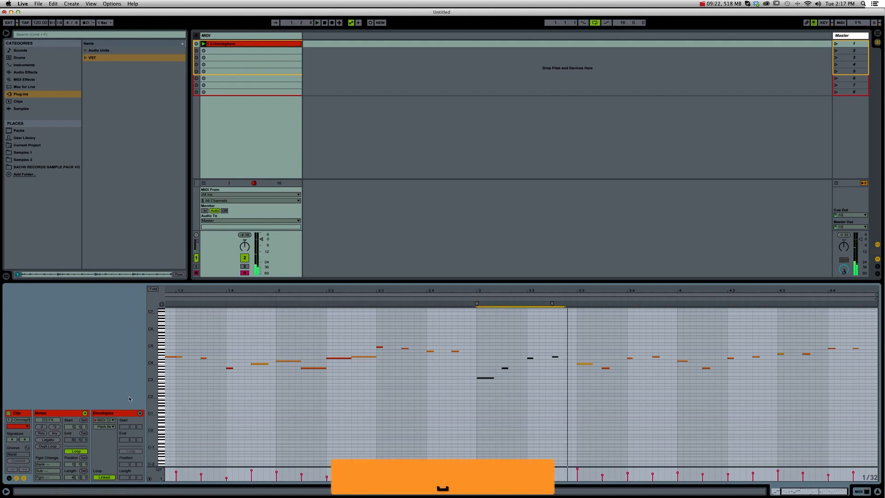
Try Invert on the four notes across beats 3.1 and 3.2 with a playback from bar 3, and undo it
click(55, 434)
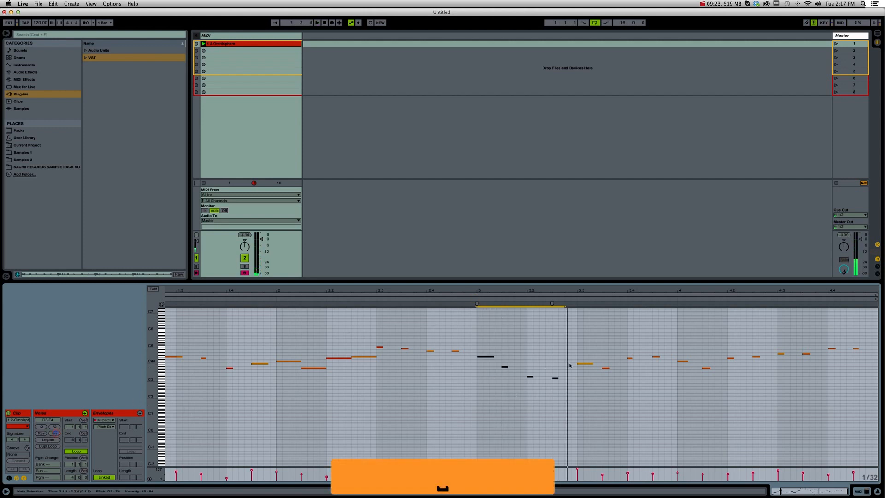
click(473, 304)
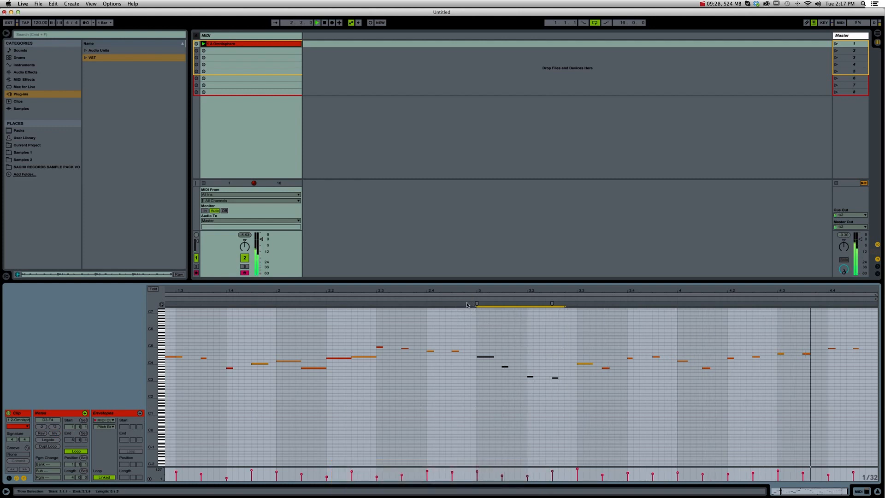
click(471, 305)
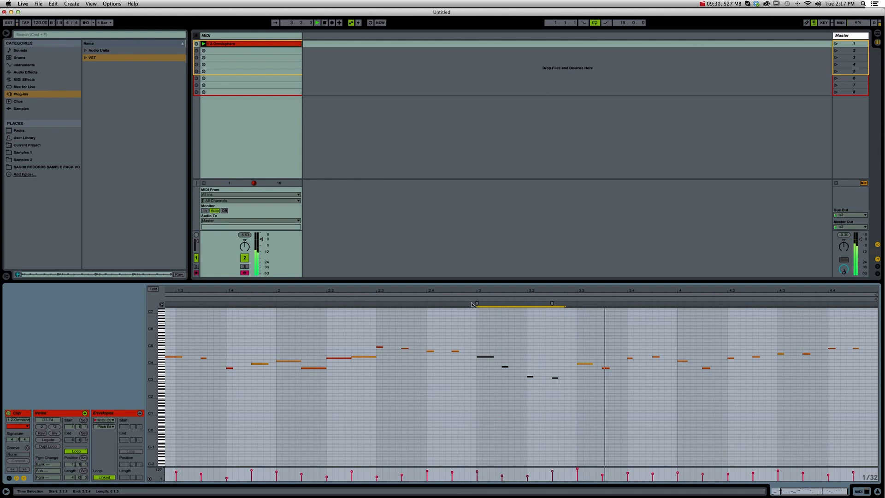
key(space)
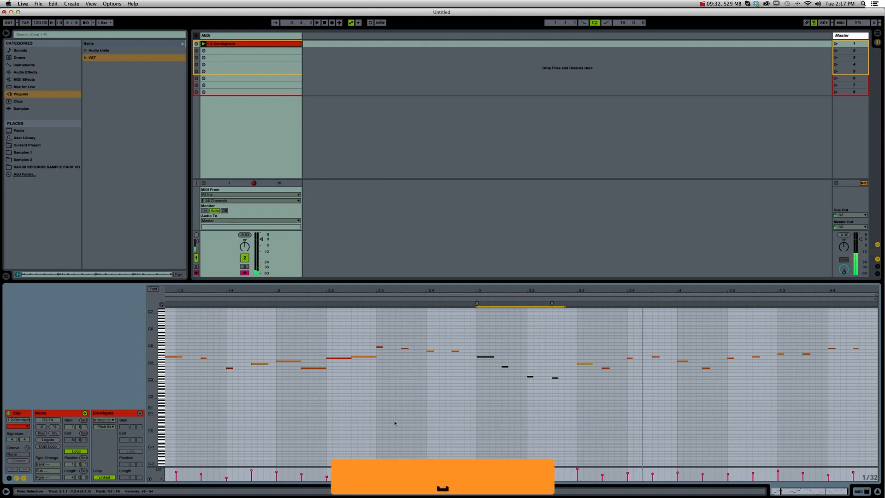
key(super+z)
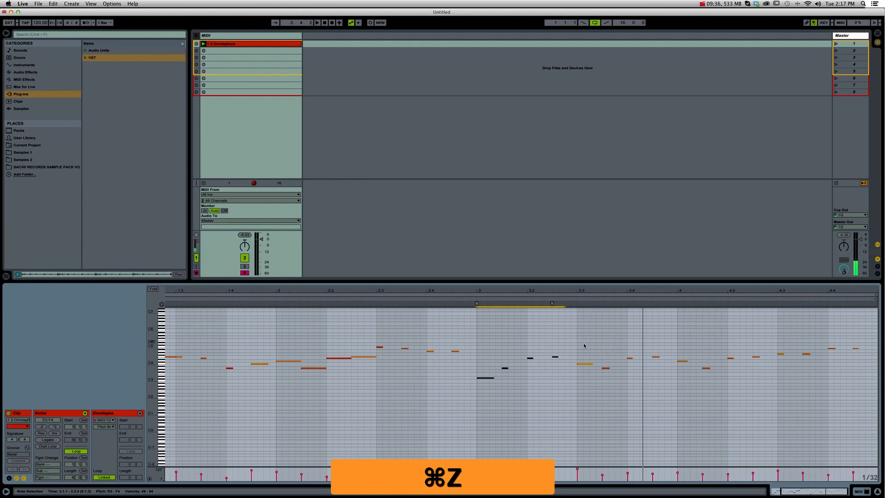
Invert the four notes across beats 3.3 and 3.4, play the clip for comparison and invert them back
drag(584, 346, 668, 397)
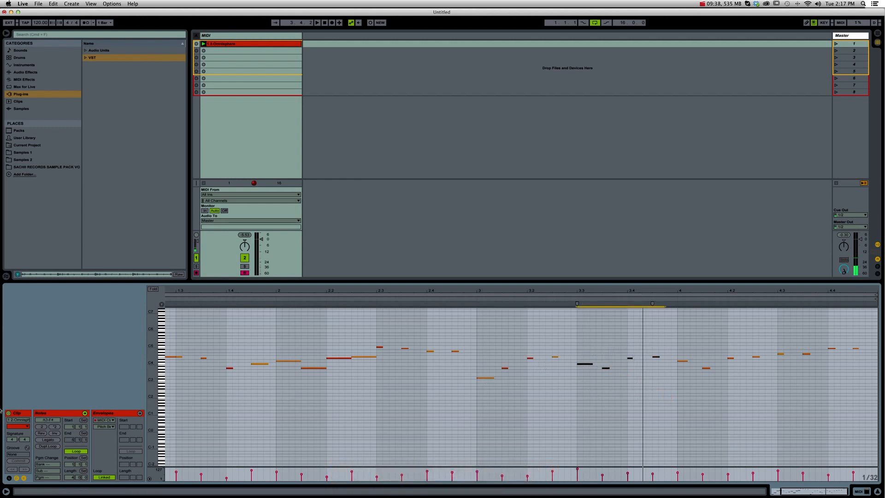
click(54, 433)
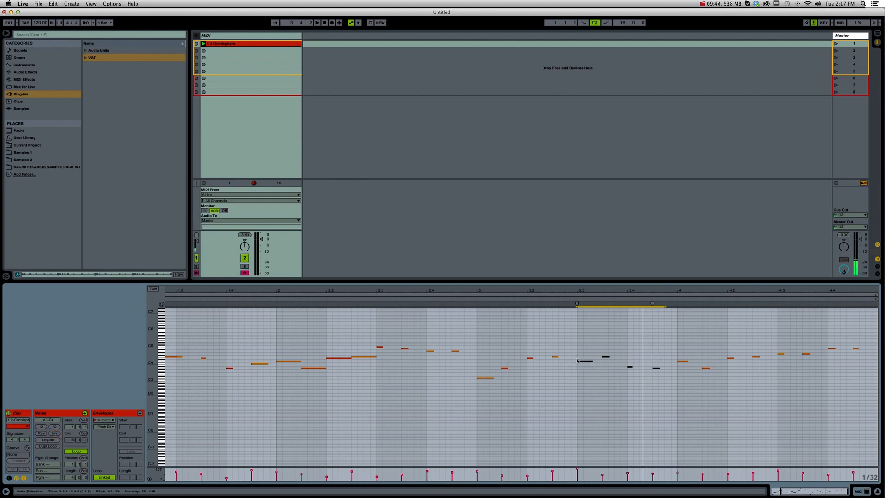
click(561, 300)
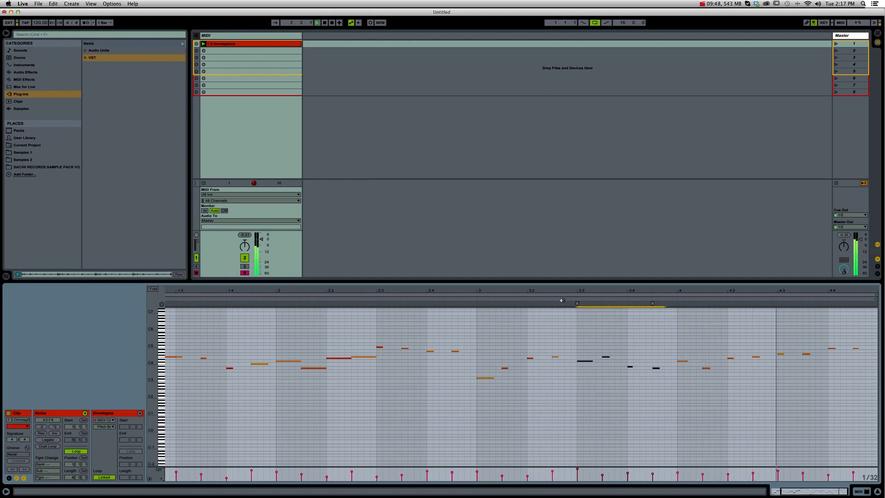
key(space)
key(space)
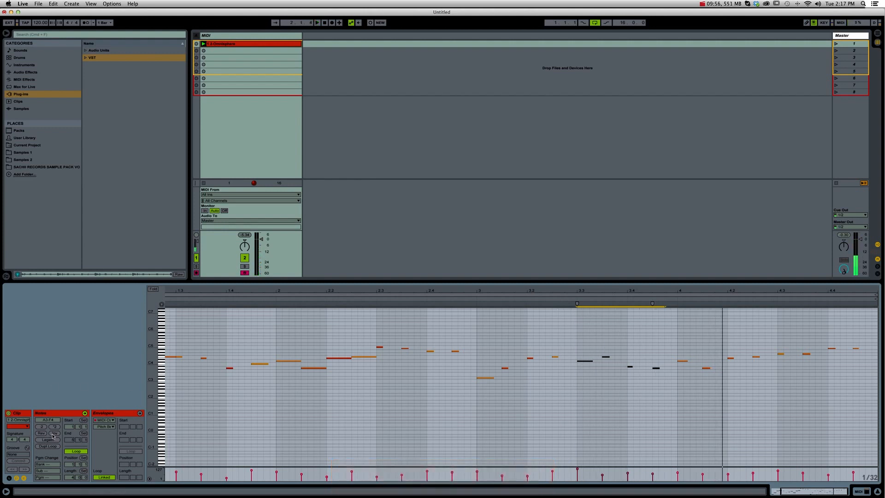
click(54, 433)
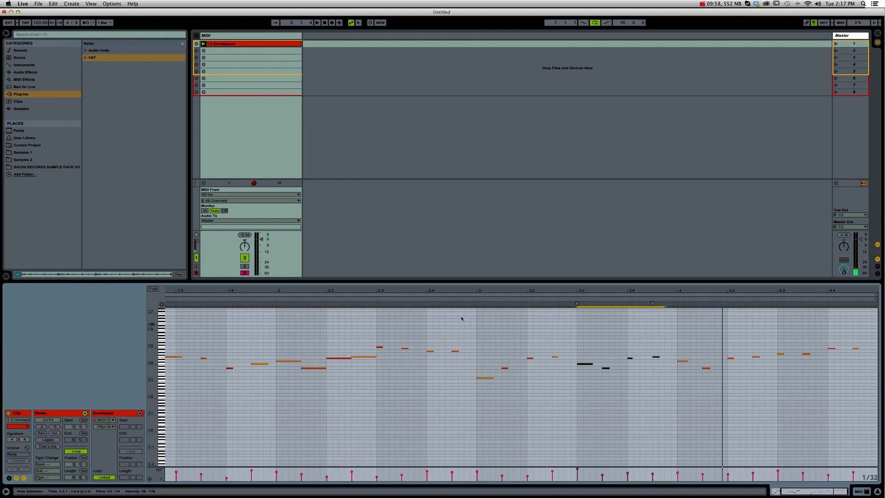
Invert only the two notes on beat 3.3 and play the clip from bar 3
drag(612, 354, 577, 374)
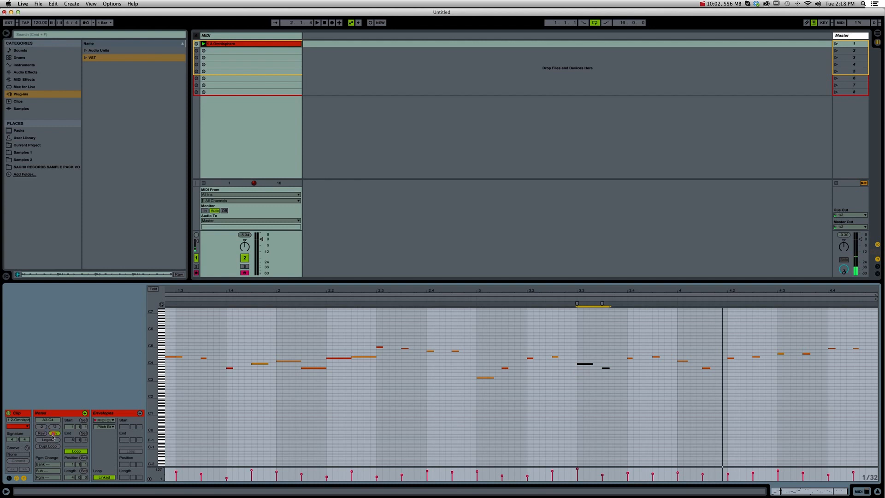
click(473, 346)
key(space)
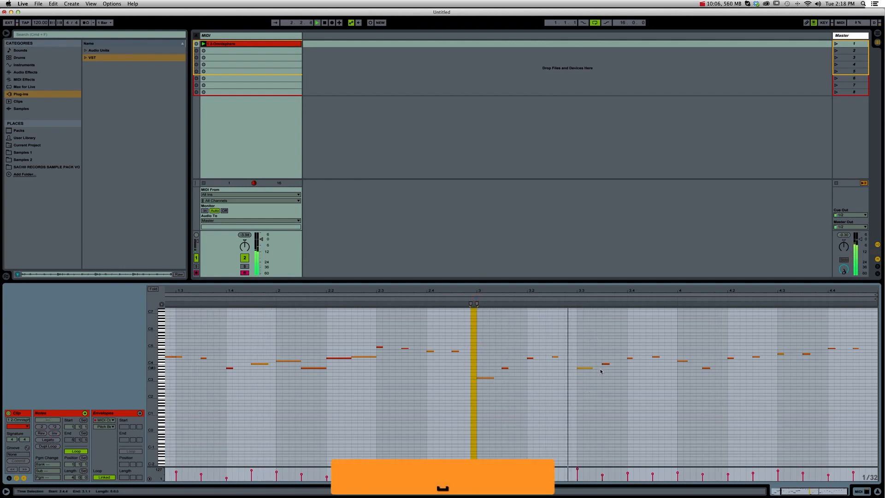
key(space)
Select the four notes across beats 3.3 and 3.4 and show the whole clip from bar 1
drag(606, 356, 580, 382)
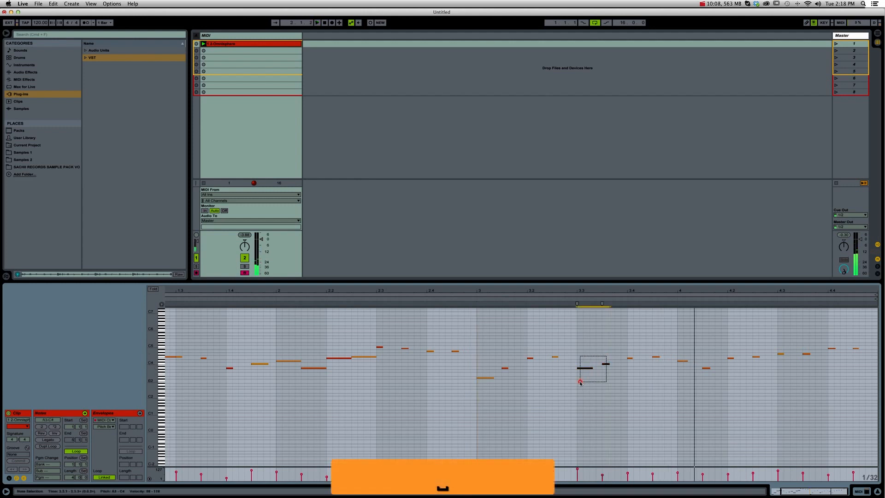
drag(664, 342, 575, 391)
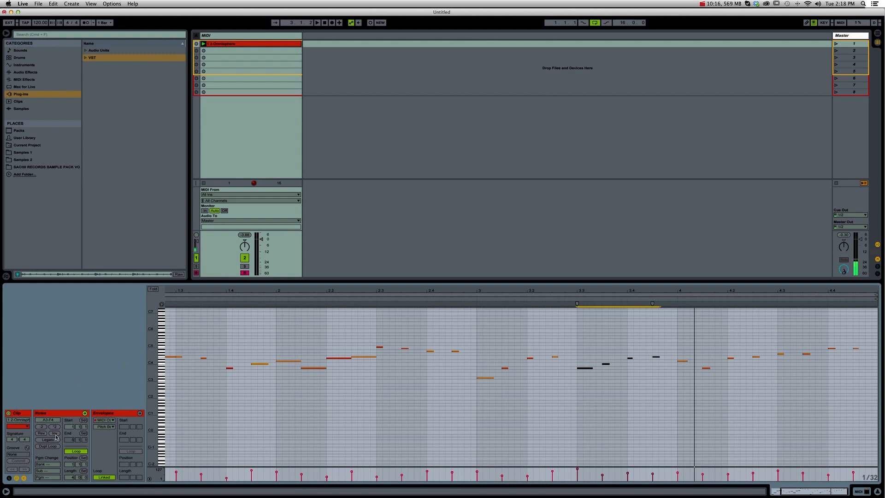
scroll(192, 328, up, 1)
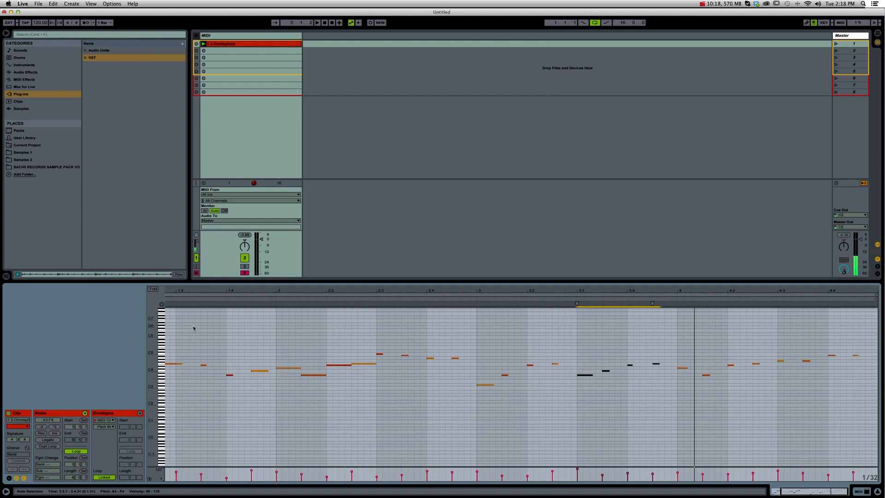
scroll(196, 328, left, 5)
drag(210, 289, 210, 289)
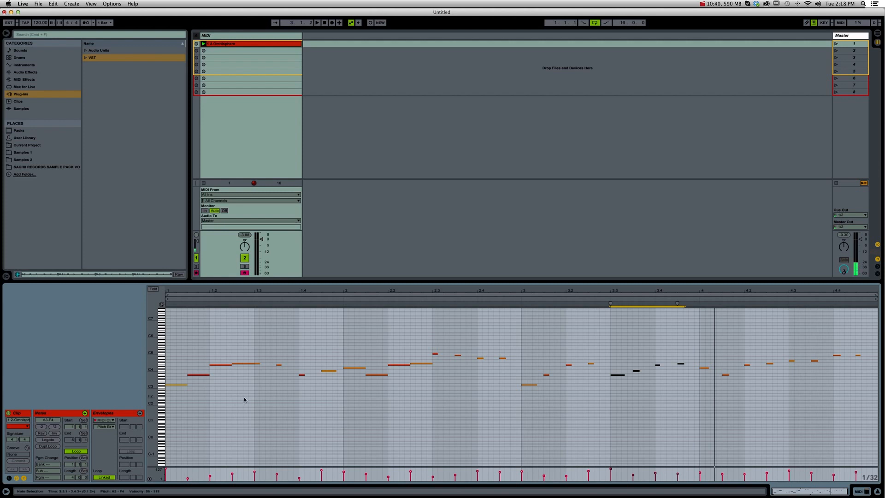
Select the four notes across beats 2.1 and 2.2 and compress their timing to half
click(321, 426)
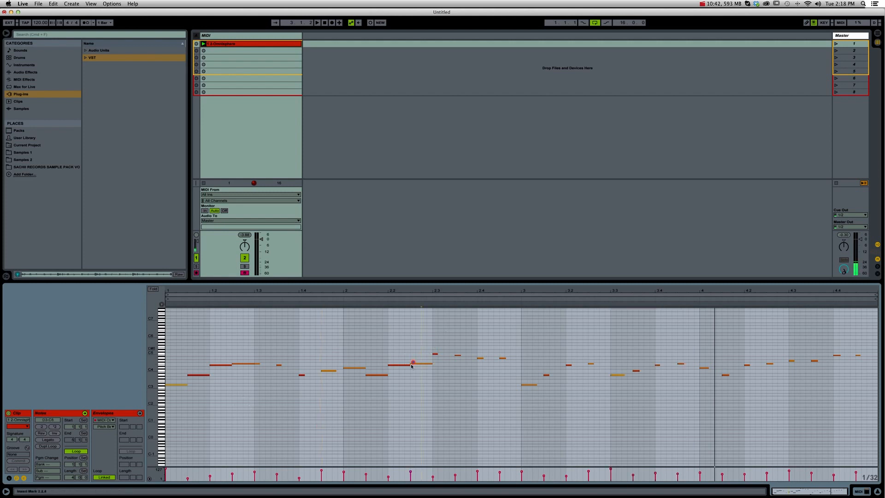
drag(412, 365, 354, 384)
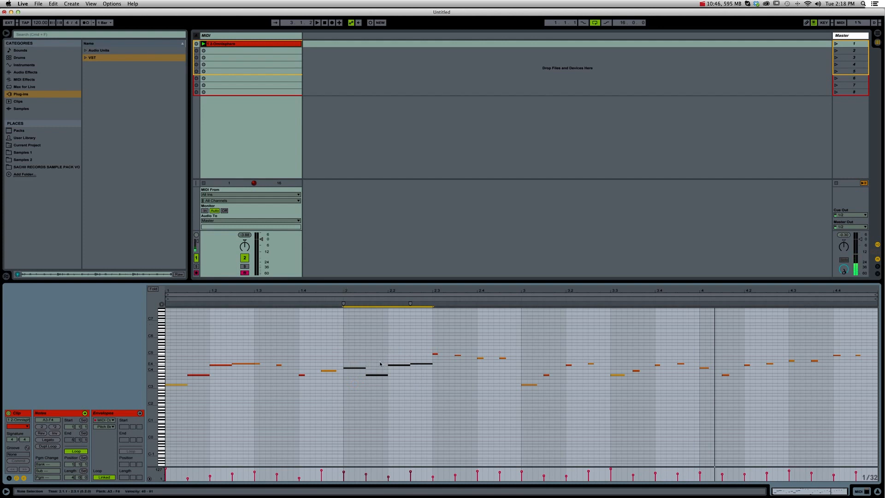
drag(424, 352, 344, 386)
click(42, 427)
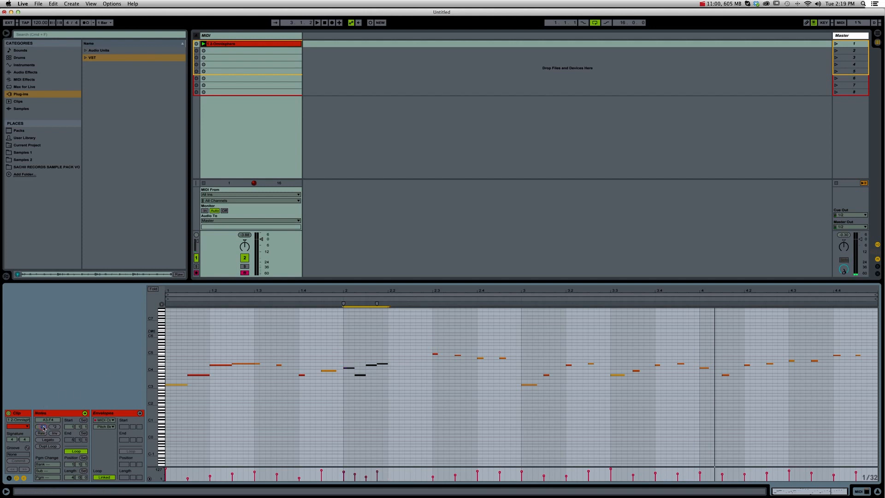
Undo once and play the clip from bar 2 to hear the halved notes
click(339, 346)
key(super+z)
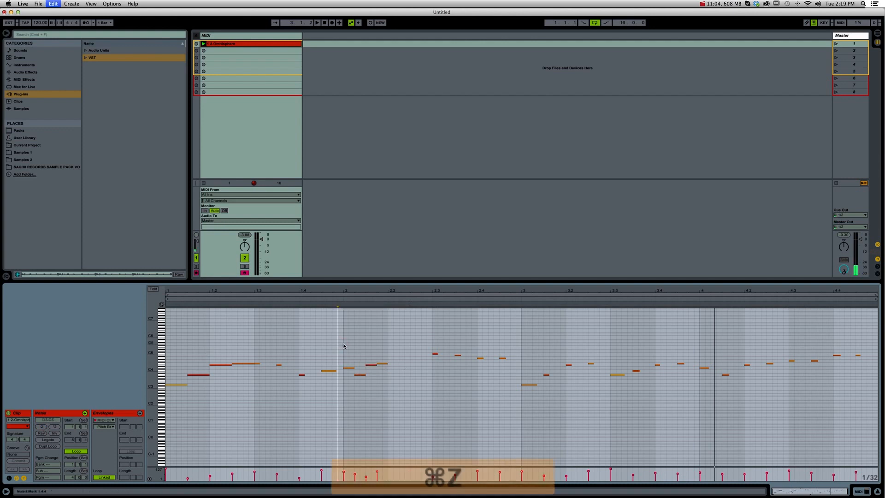
click(342, 296)
click(343, 303)
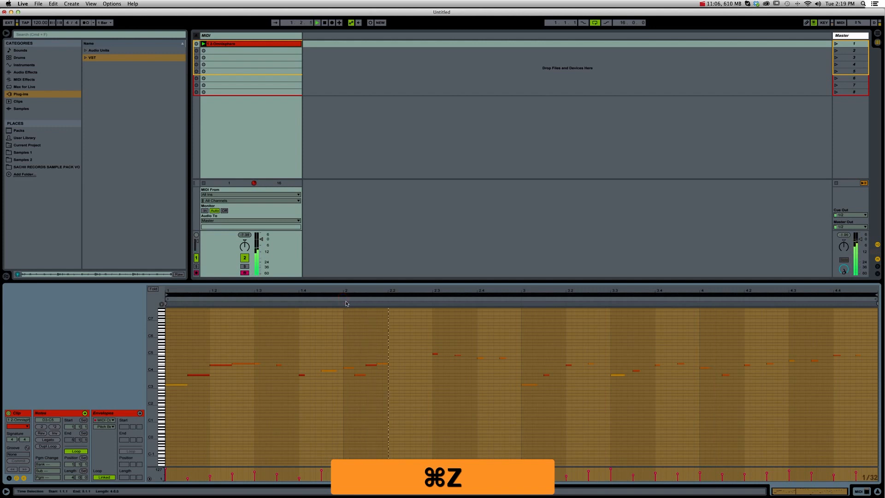
key(space)
Reselect and deselect the four compressed notes on beat 2.1, and replay the clip from bar 2
click(377, 341)
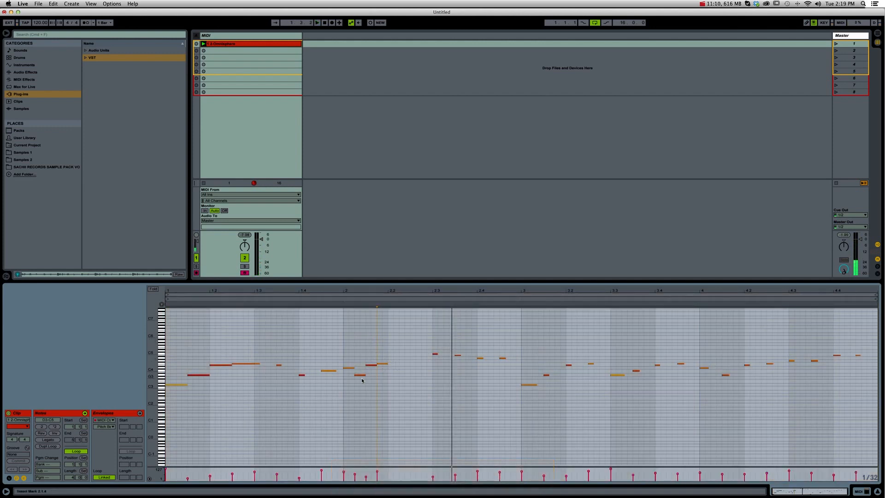
drag(385, 357, 353, 386)
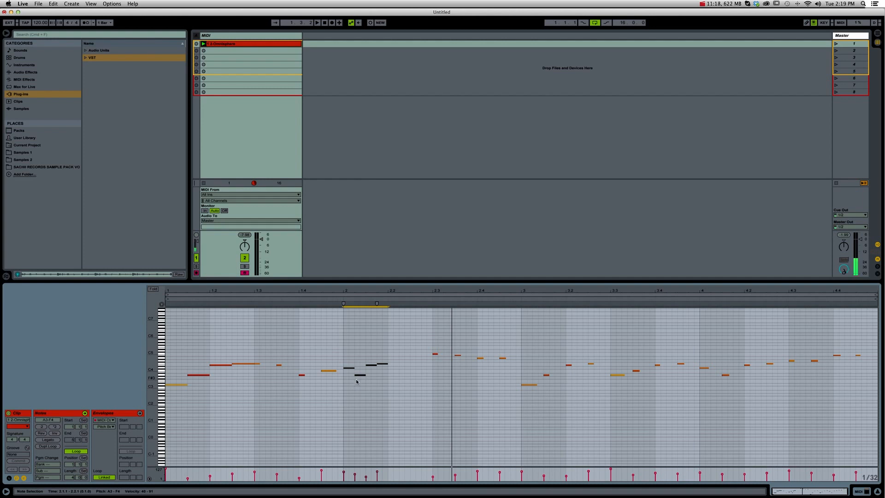
click(344, 357)
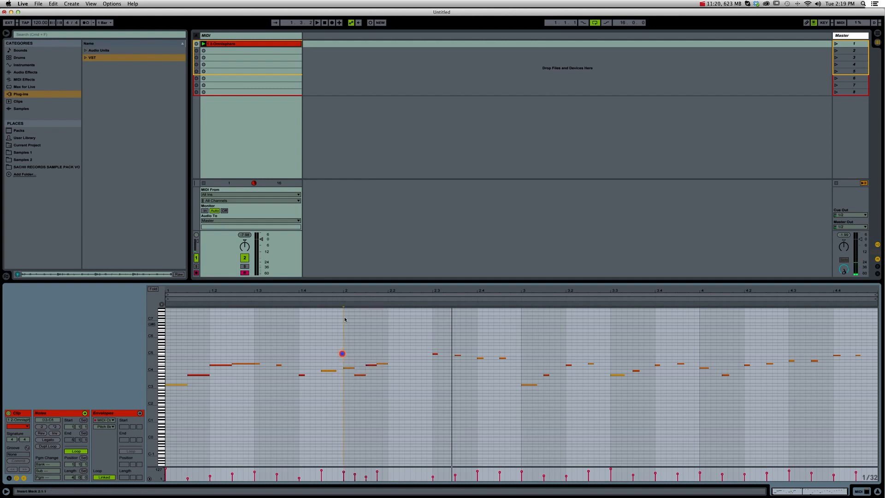
click(344, 300)
key(space)
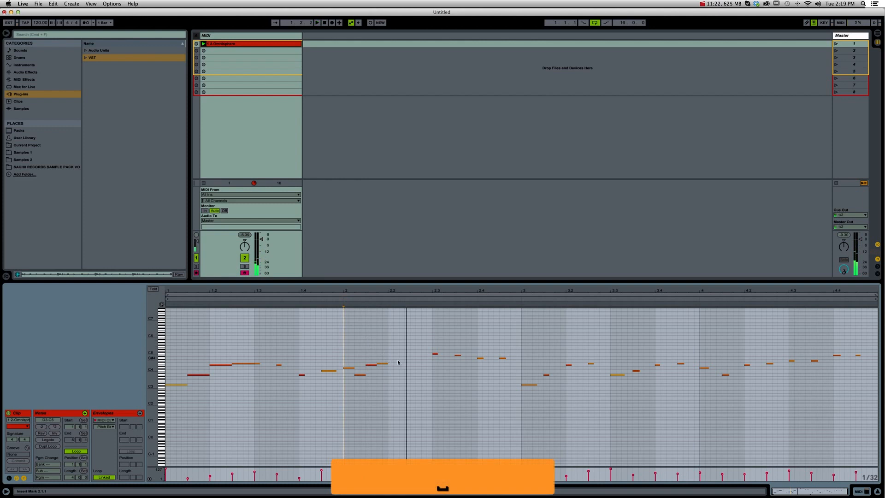
Select the four notes on beat 2.1, try Duplicate Loop and undo the loop duplication
drag(385, 353, 344, 388)
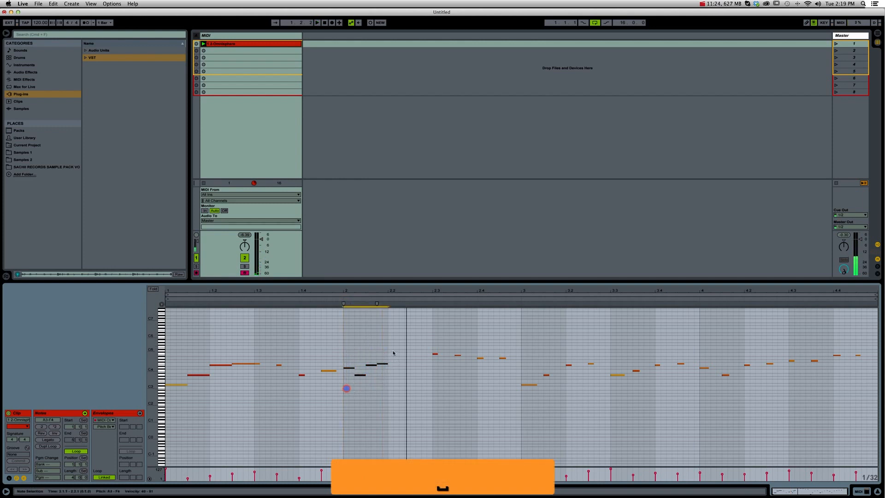
drag(388, 355, 349, 386)
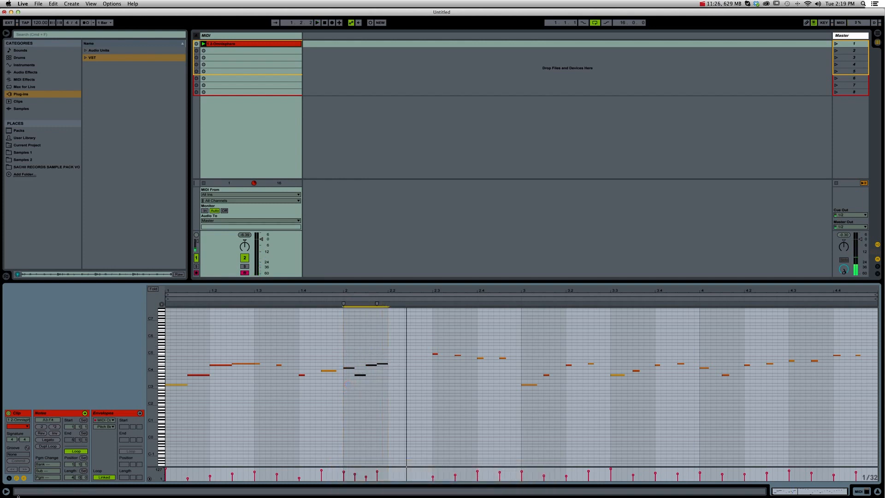
click(42, 446)
key(super+z)
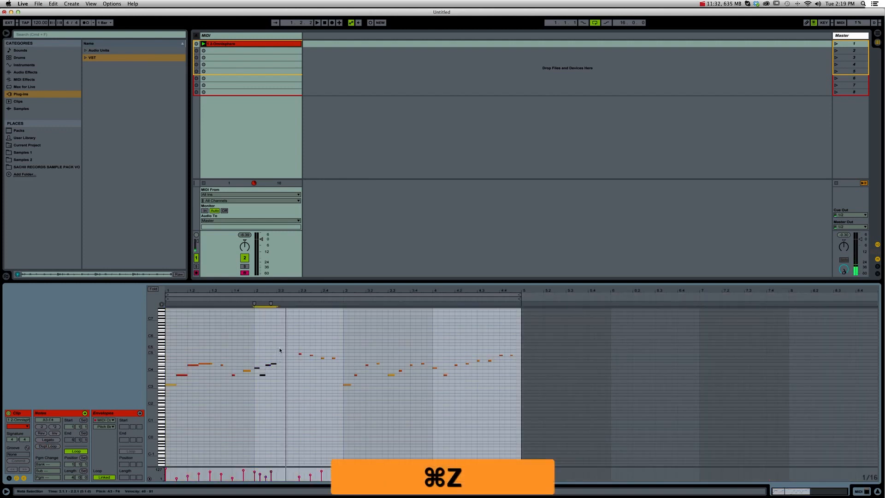
Duplicate the four selected notes from beat 2.1 onto beat 2.2 and play the clip from bar 2
key(super+d)
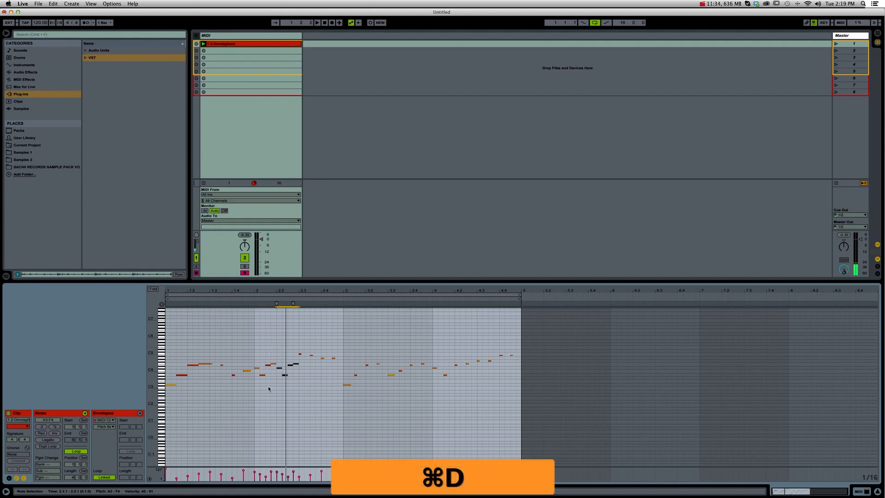
click(254, 303)
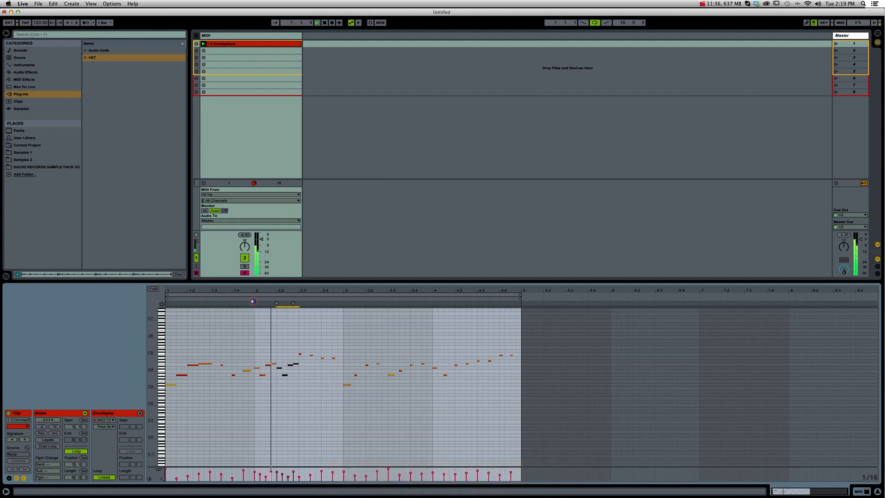
key(space)
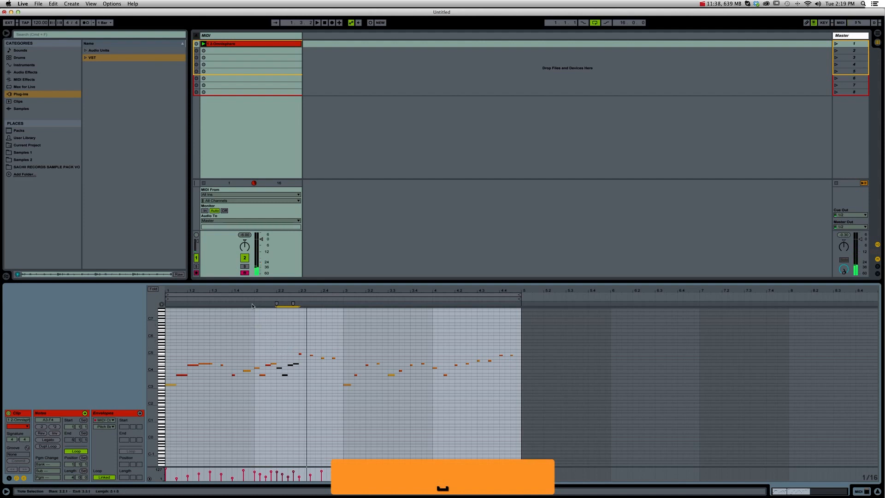
Play the clip again to hear the duplicated notes on beat 2.2, and stop playback
click(252, 302)
key(space)
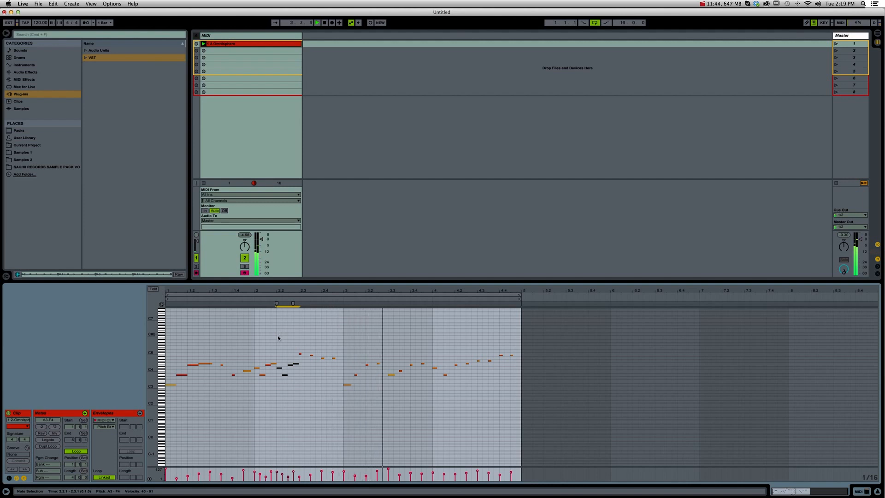
key(space)
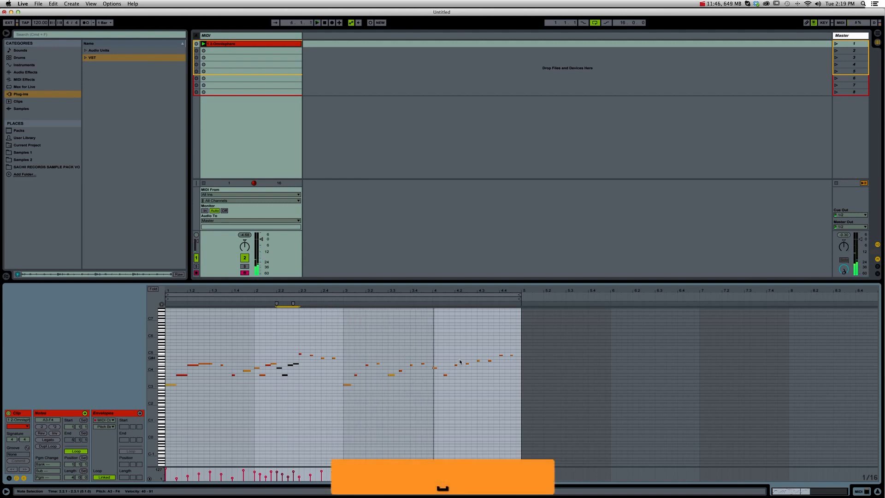
Duplicate the time range from beat 4.1 to 4.3 onto beat 4.3 and play the clip from bar 4
drag(469, 359, 432, 391)
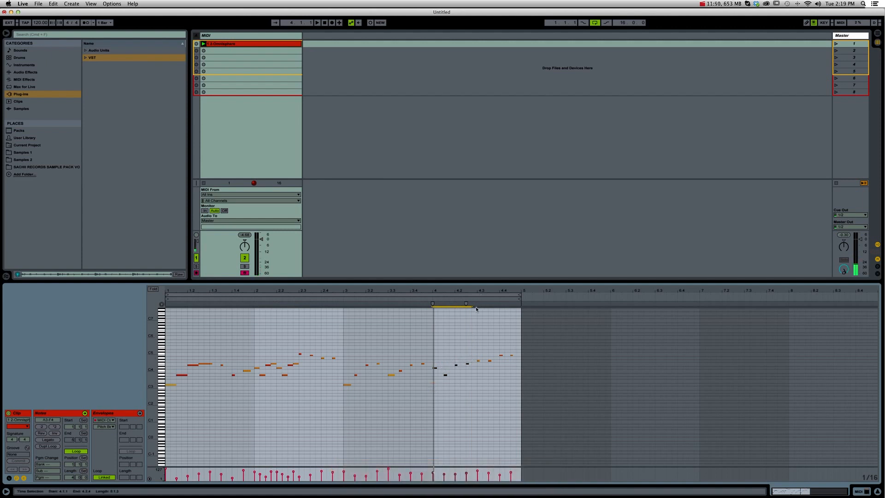
drag(477, 311, 435, 334)
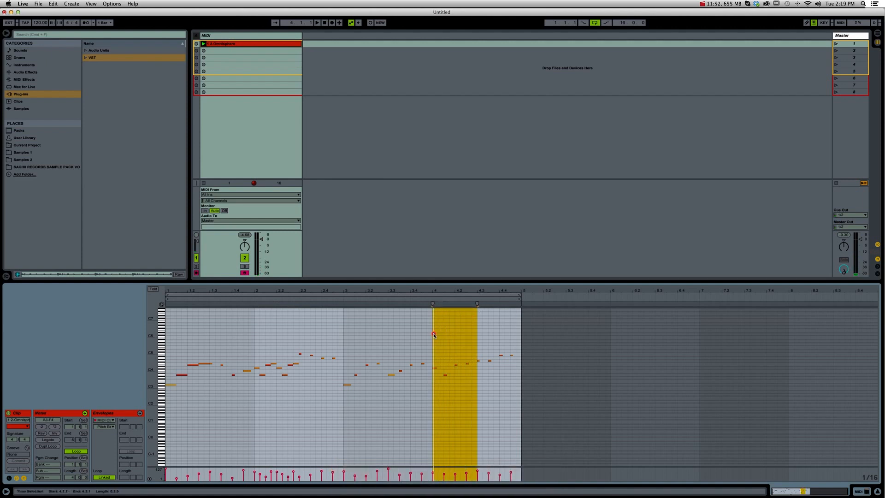
key(super+d)
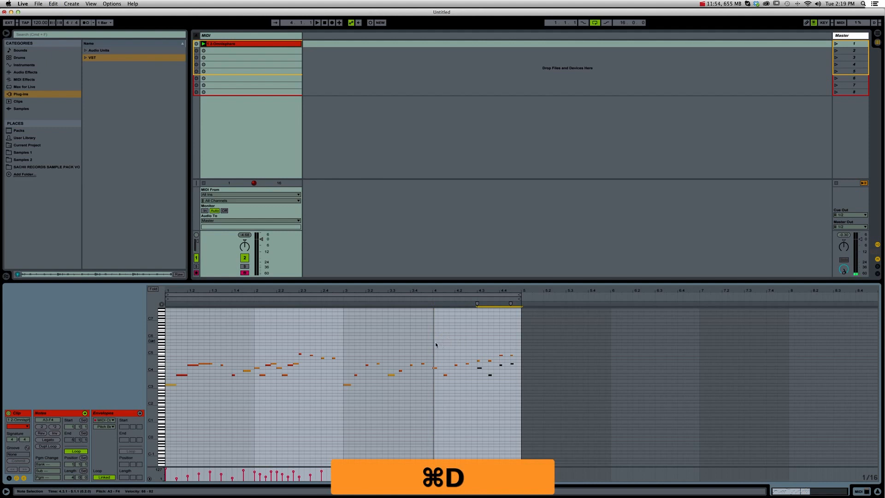
click(433, 341)
key(space)
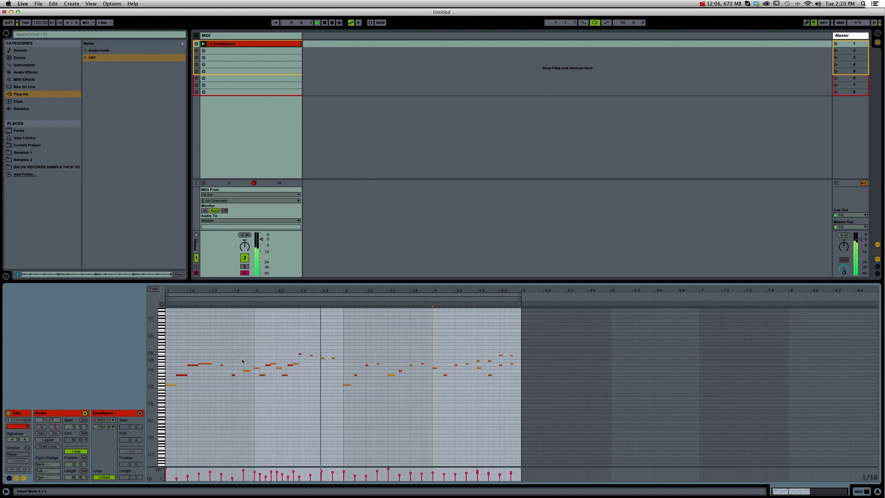
key(space)
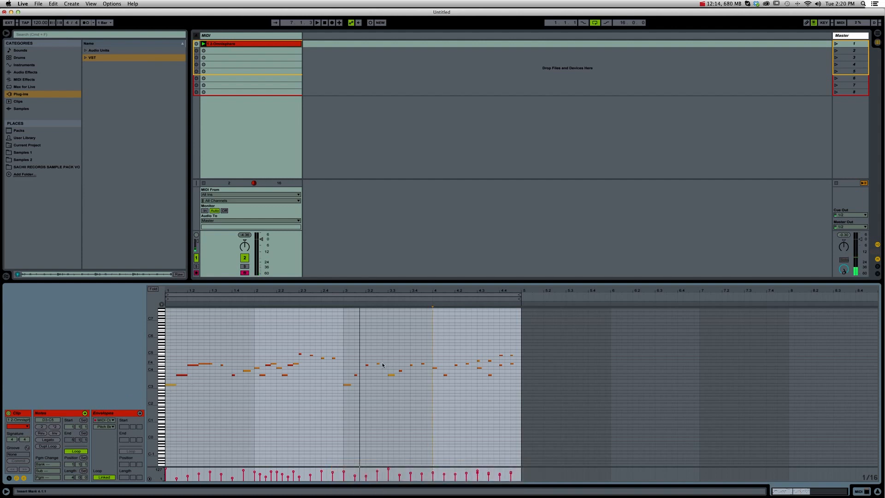
Double the timing of the four notes starting on beat 2.3 and play the clip from there
drag(336, 347, 300, 362)
click(55, 427)
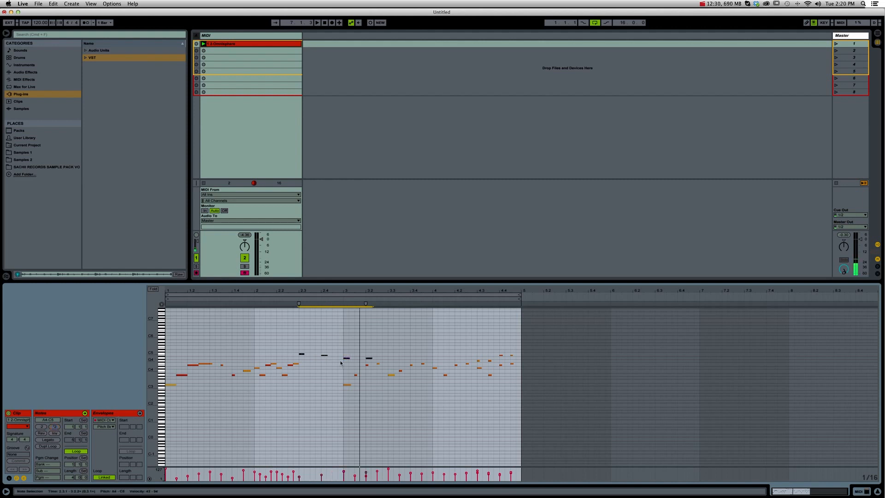
click(303, 348)
key(space)
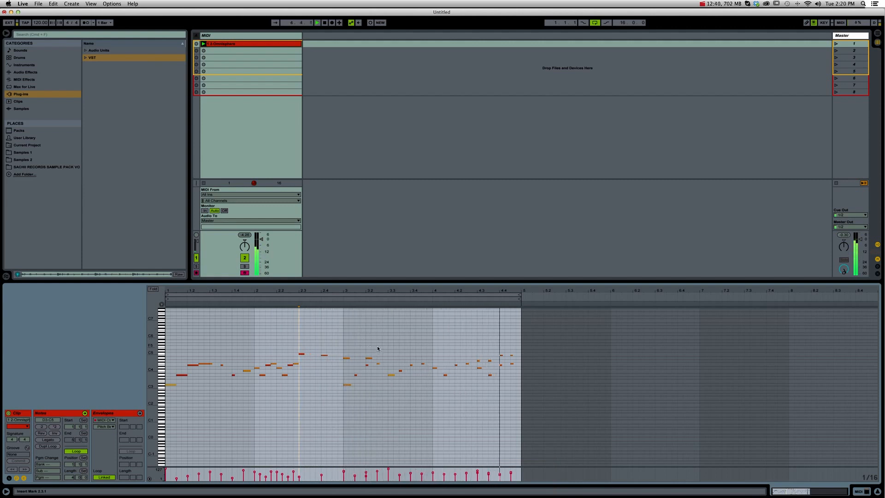
key(space)
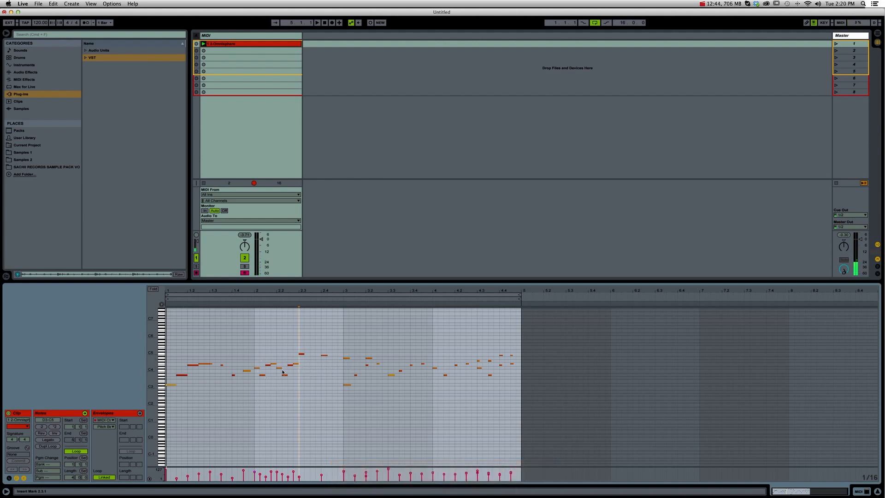
Halve the timing of the four notes starting on beat 4.1
drag(255, 356, 282, 379)
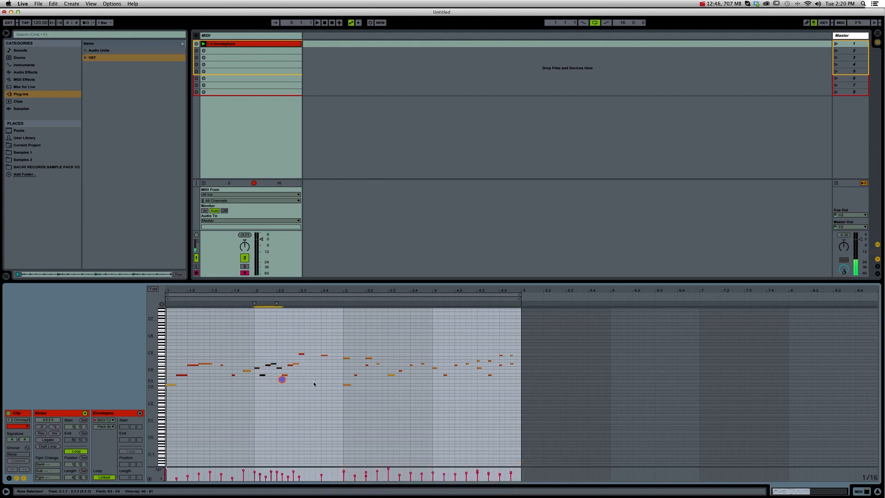
click(316, 384)
drag(470, 360, 432, 385)
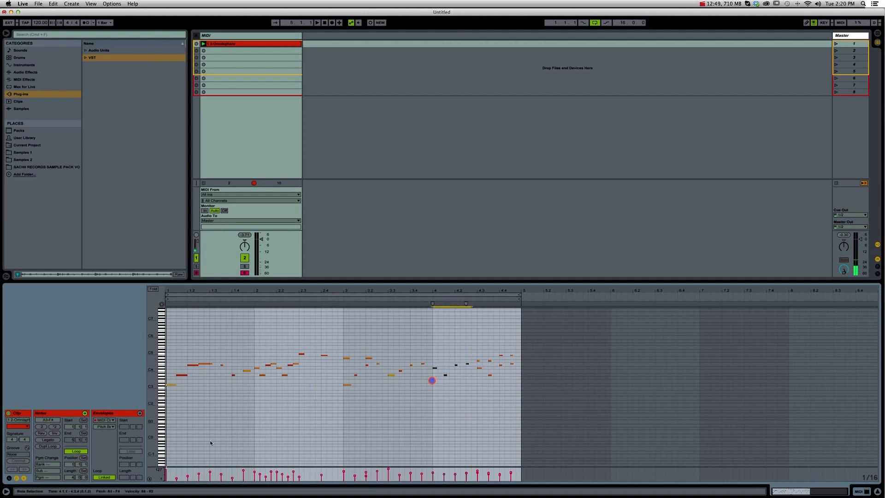
click(44, 428)
Duplicate the one-beat range from 4.1 to 4.2 onto beat 4.2 and play the clip from bar 4
drag(457, 339, 433, 346)
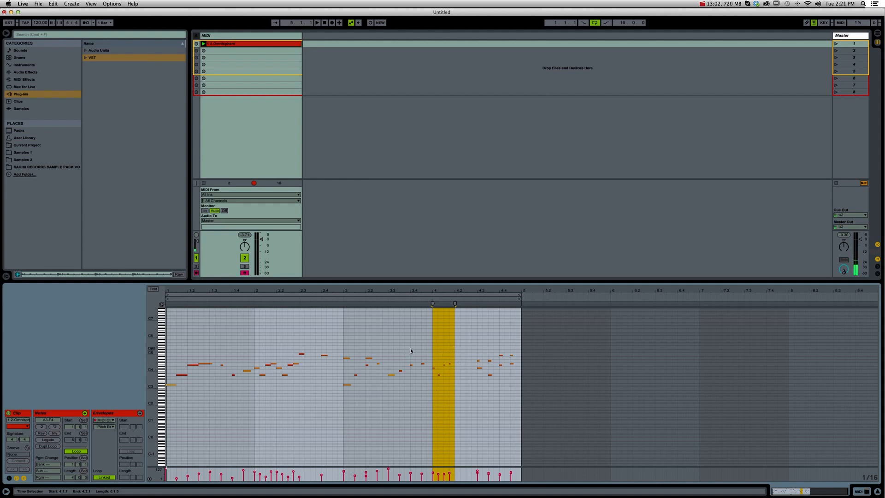
key(super+d)
click(435, 355)
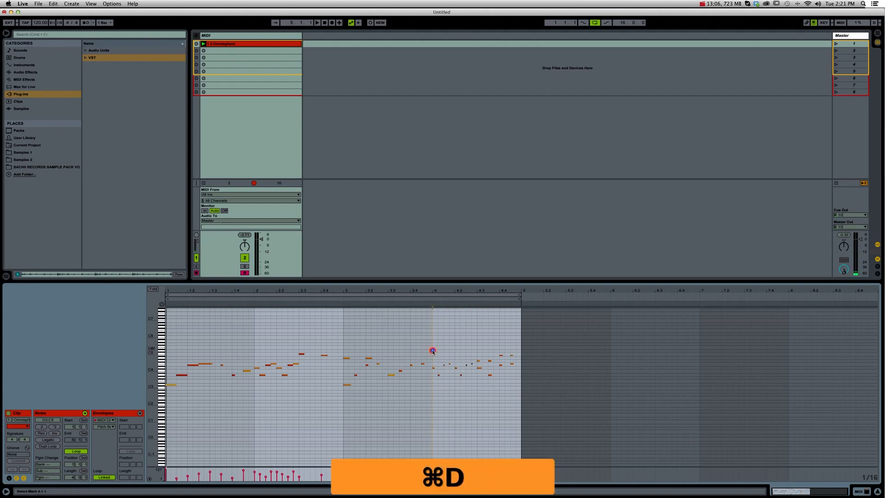
key(space)
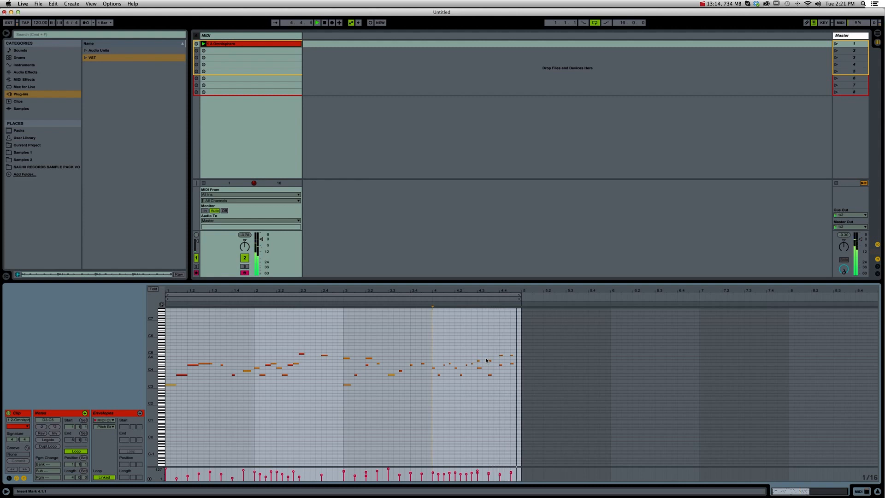
key(space)
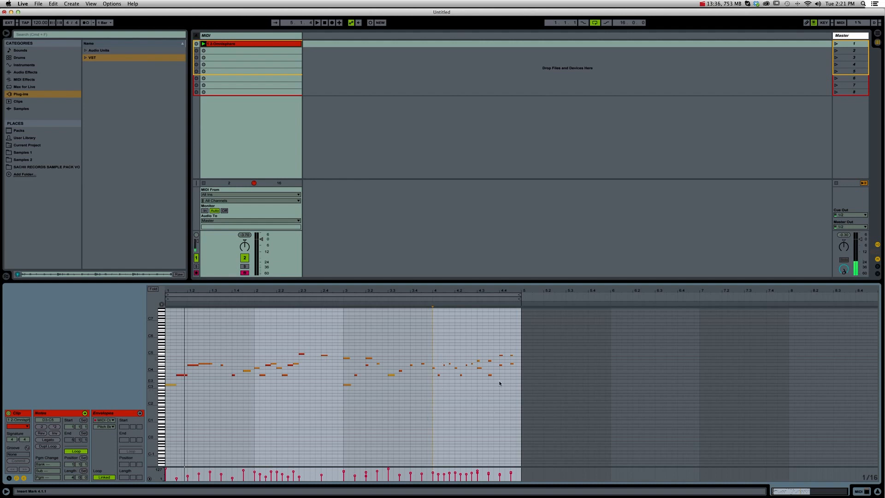
Shrink the clip view's height to give the session view more room
drag(643, 281, 645, 325)
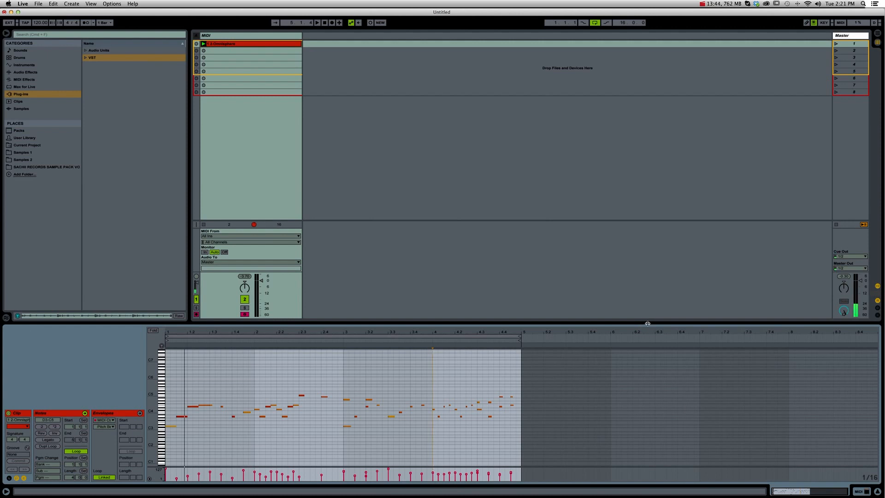
drag(648, 324, 646, 345)
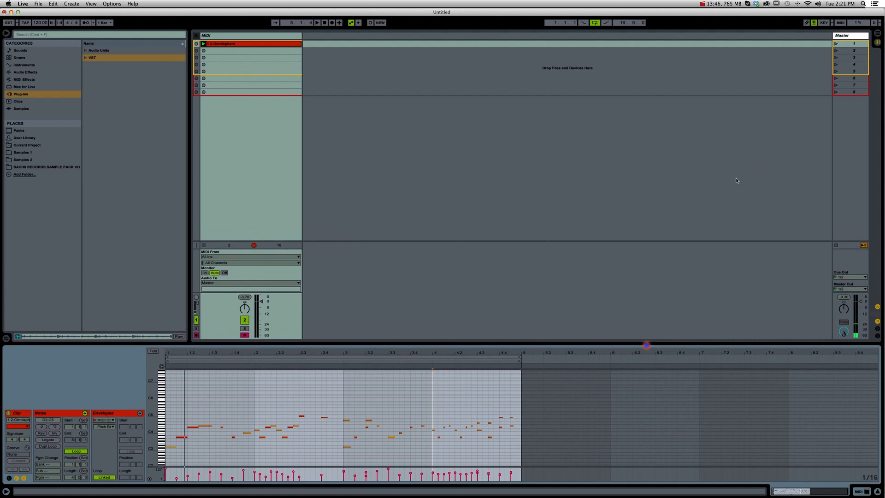
click(726, 3)
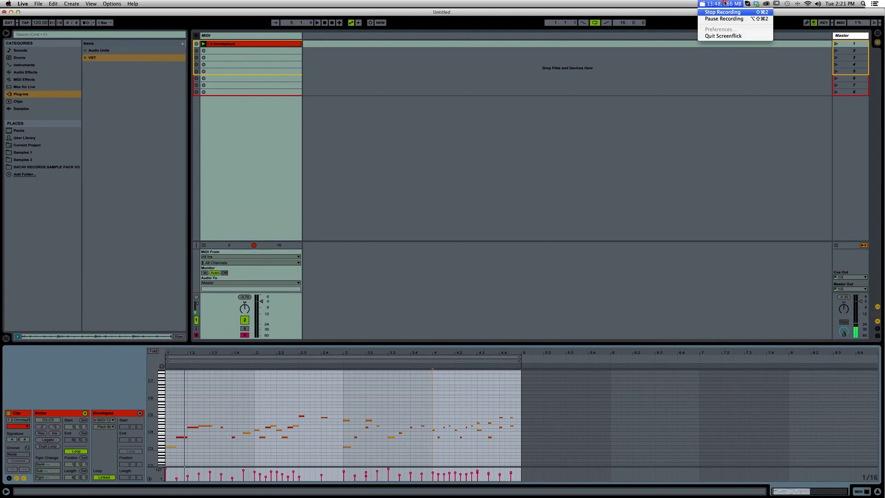